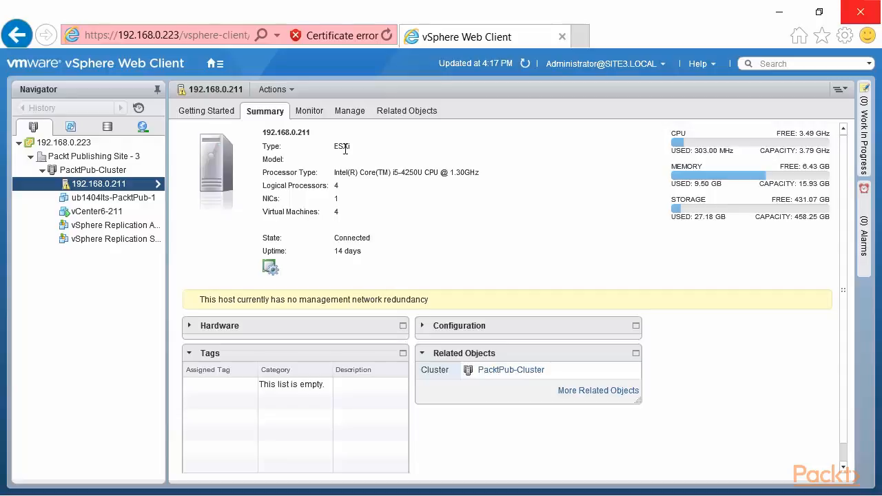
Step: Check the configuration summary of host 192.168.0.211 and read the description in its Virtual Flash Resource Management settings
{"action": "left_click", "coordinate": [423, 326]}
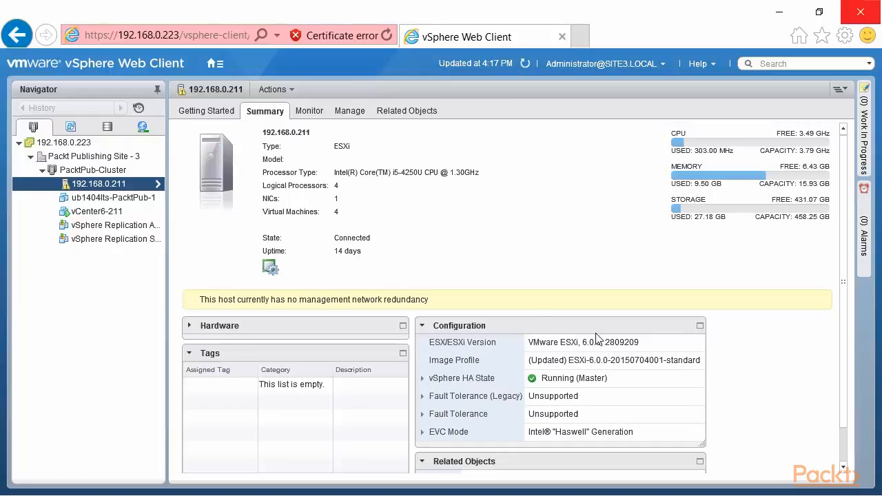
{"action": "left_click", "coordinate": [349, 111]}
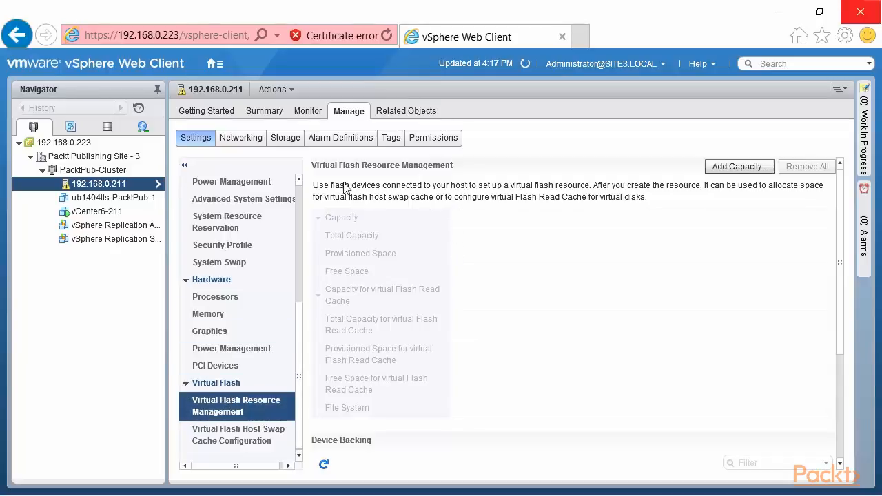
{"action": "left_click_drag", "start_coordinate": [315, 183], "coordinate": [651, 197]}
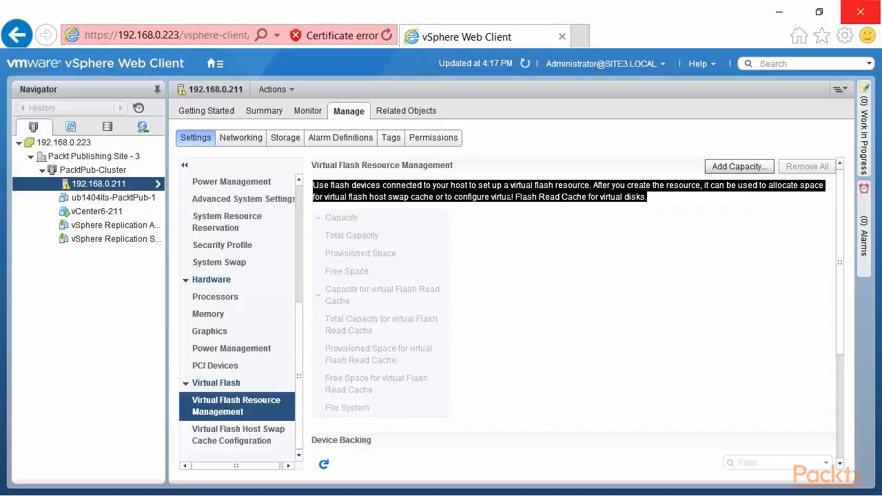
Step: Add the local Crucial ATA disk of host 192.168.0.211 as virtual flash resource capacity
{"action": "left_click", "coordinate": [723, 169]}
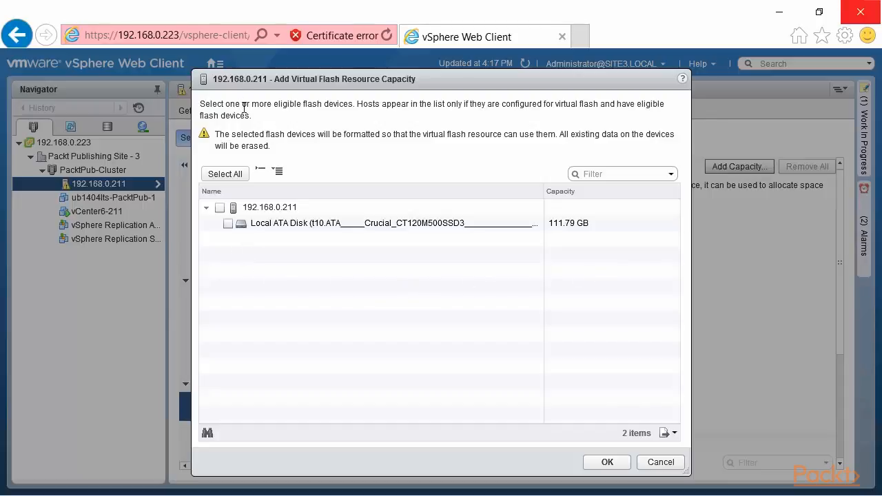
{"action": "left_click_drag", "start_coordinate": [226, 107], "coordinate": [356, 109]}
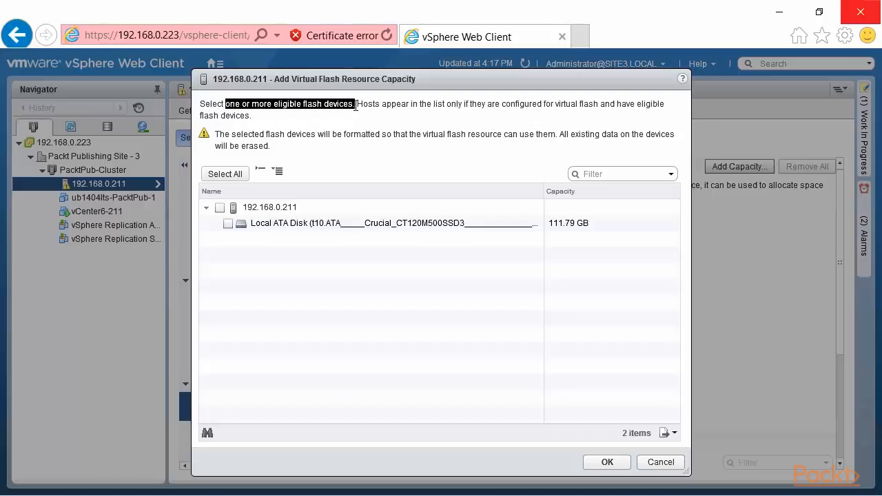
{"action": "left_click", "coordinate": [218, 136]}
{"action": "left_click_drag", "start_coordinate": [218, 137], "coordinate": [294, 147]}
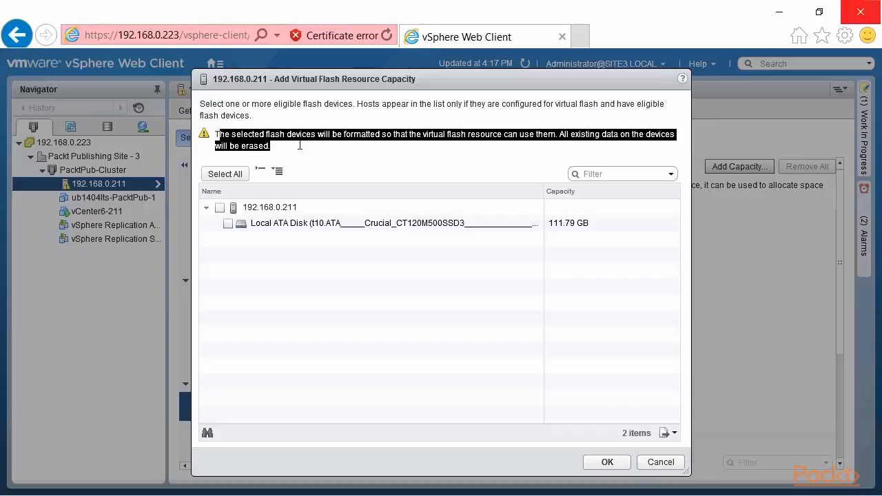
{"action": "left_click", "coordinate": [227, 224]}
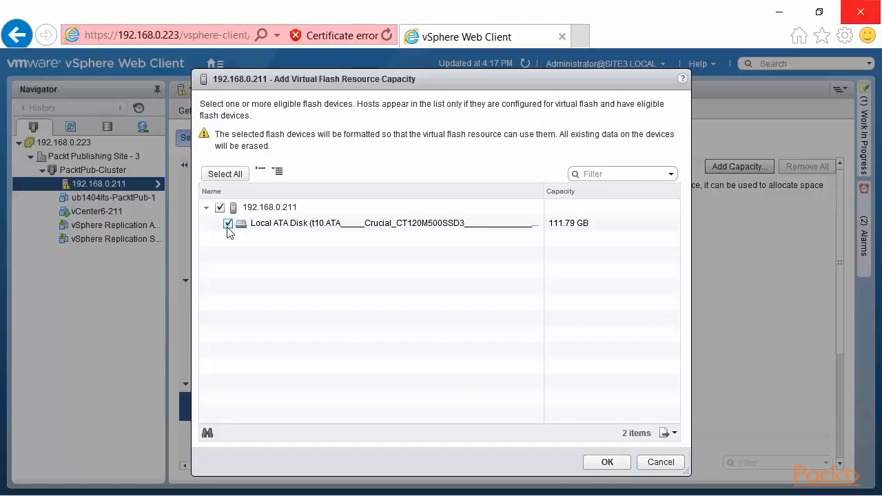
{"action": "left_click", "coordinate": [606, 464]}
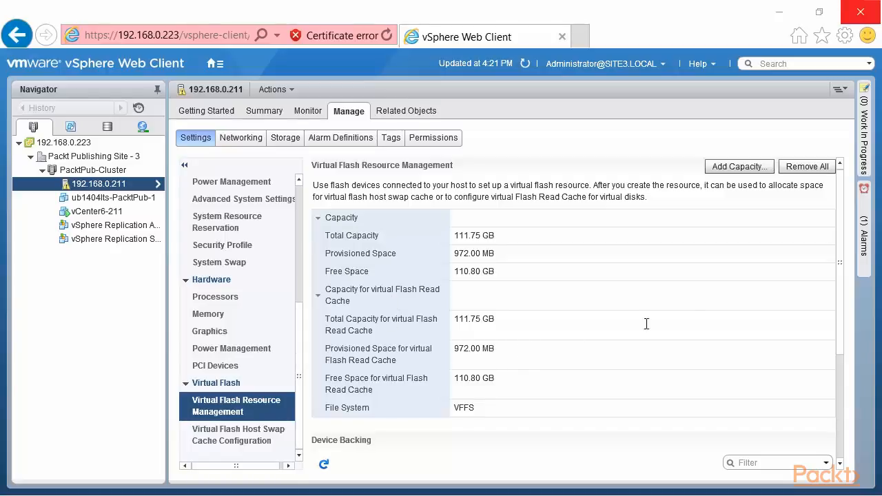
{"action": "scroll", "coordinate": [840, 244], "scroll_direction": "down", "scroll_amount": 3}
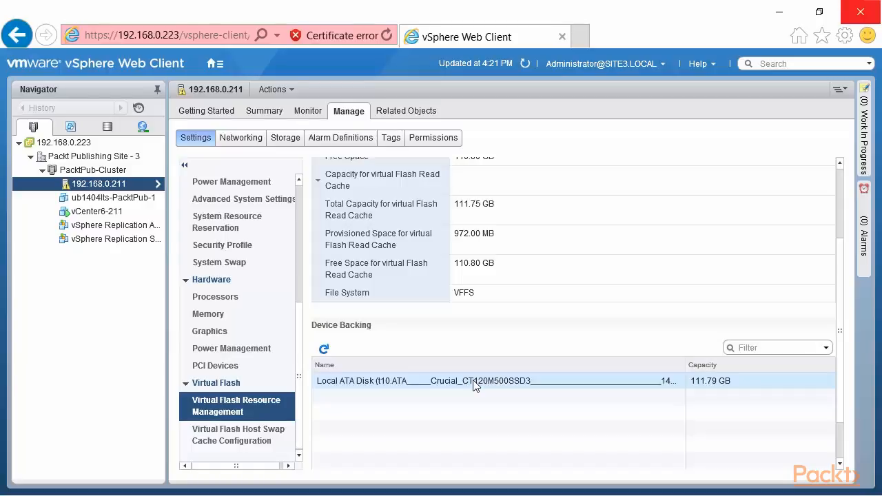
Step: Enable the virtual flash host swap cache on the host with a size of 20 GB
{"action": "left_click", "coordinate": [232, 433]}
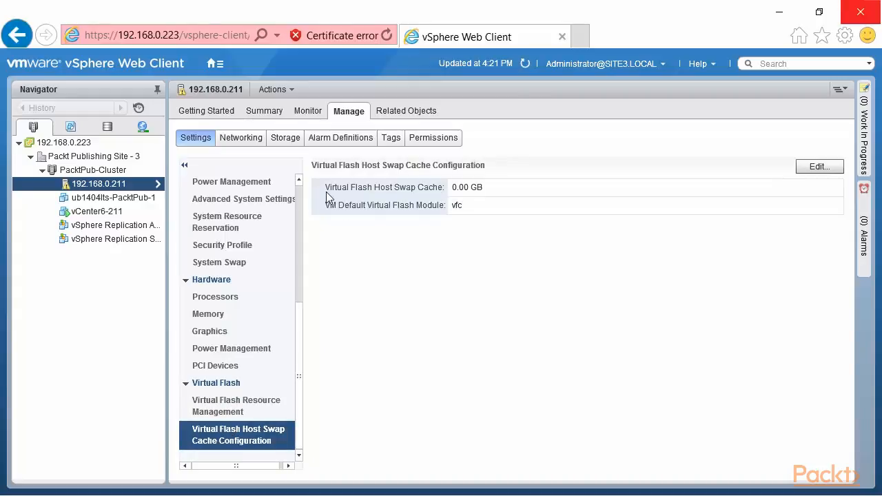
{"action": "left_click", "coordinate": [828, 169]}
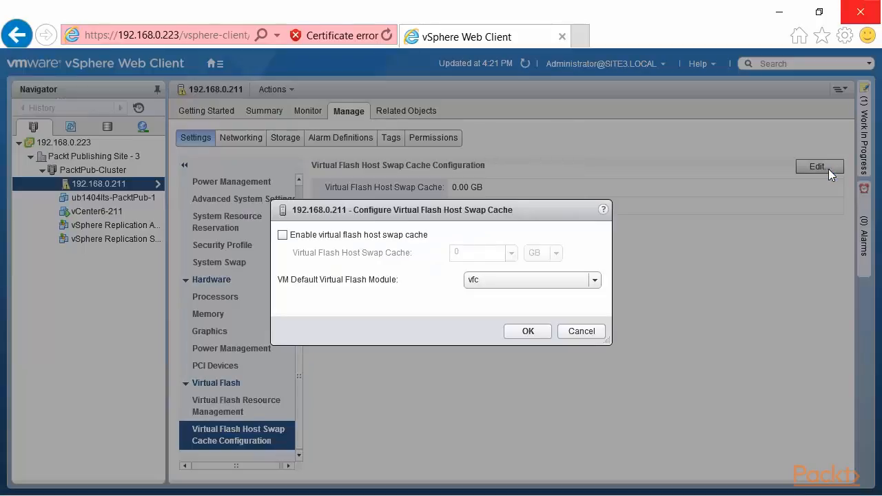
{"action": "left_click", "coordinate": [283, 235]}
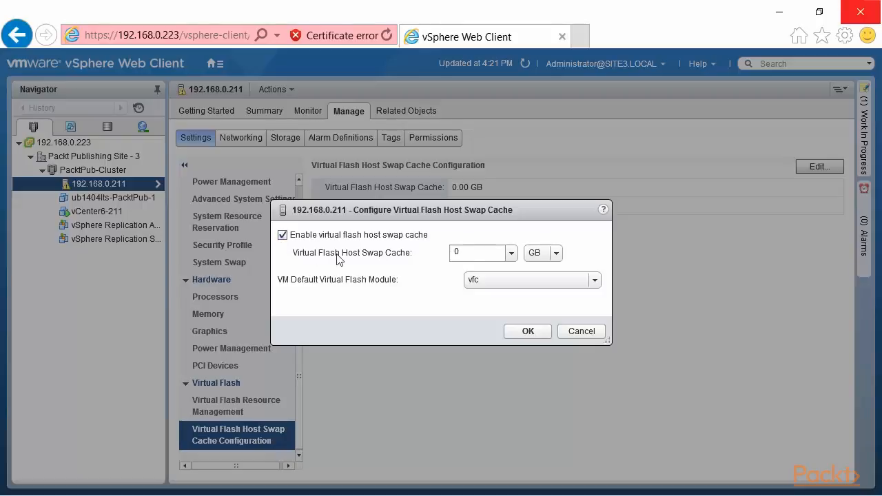
{"action": "left_click", "coordinate": [465, 254]}
{"action": "type", "text": "20"}
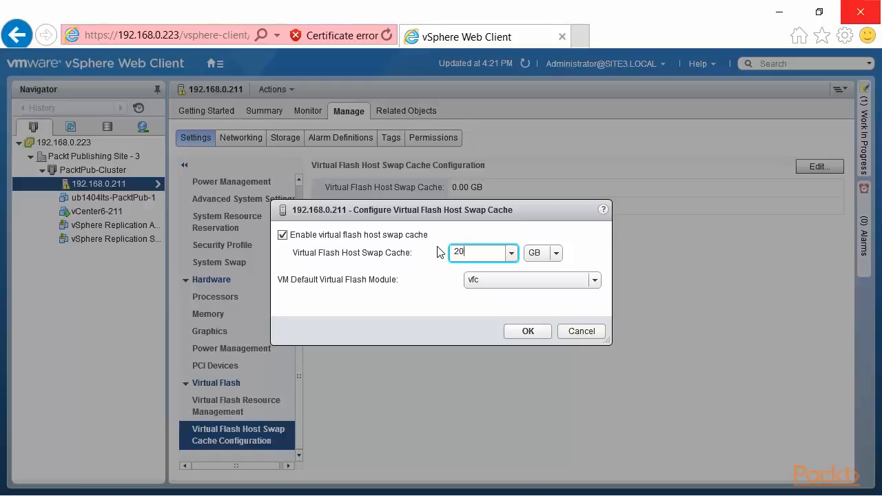
{"action": "left_click", "coordinate": [532, 332]}
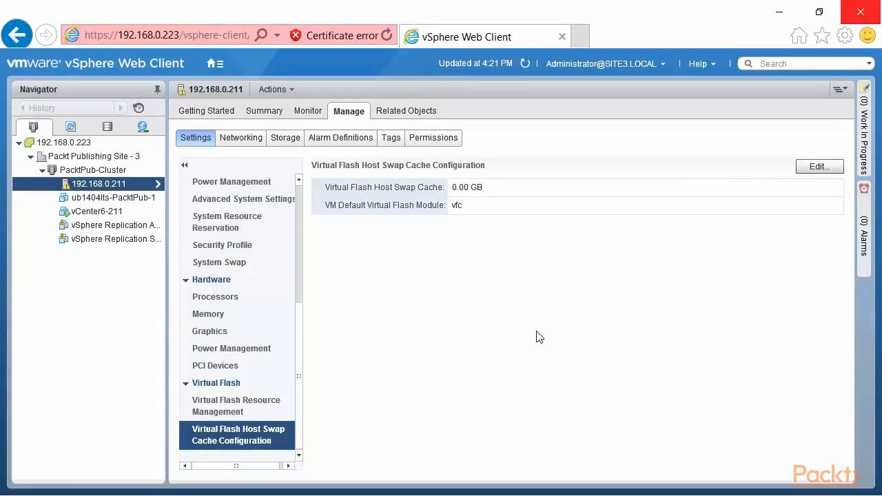
Step: Refresh the client and review host 192.168.0.211's swap cache size and its total, provisioned and free virtual flash capacity
{"action": "left_click", "coordinate": [525, 63]}
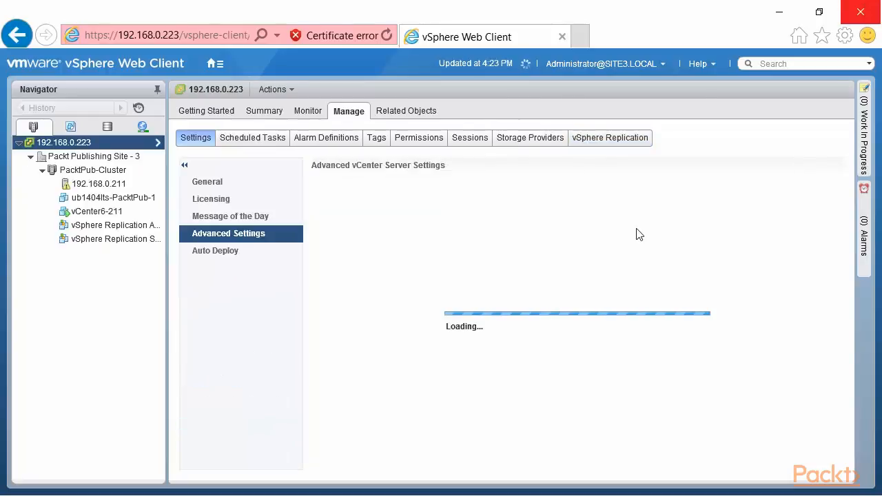
{"action": "left_click", "coordinate": [124, 185]}
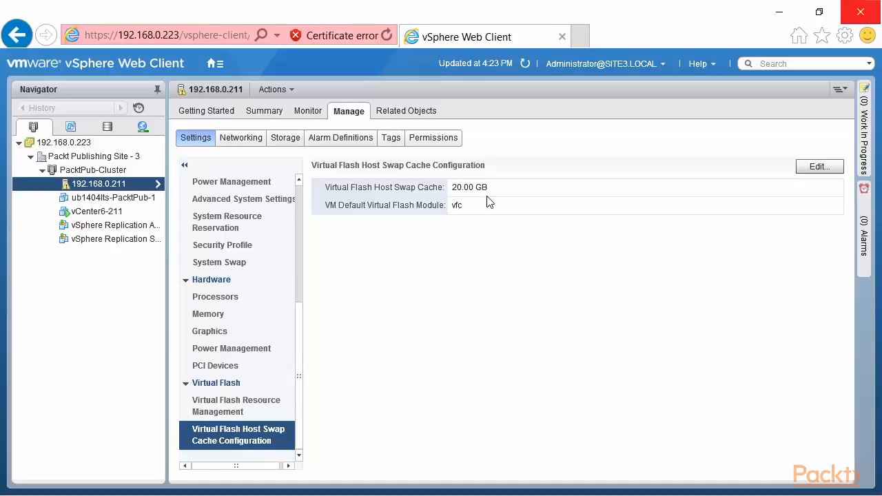
{"action": "left_click", "coordinate": [254, 405]}
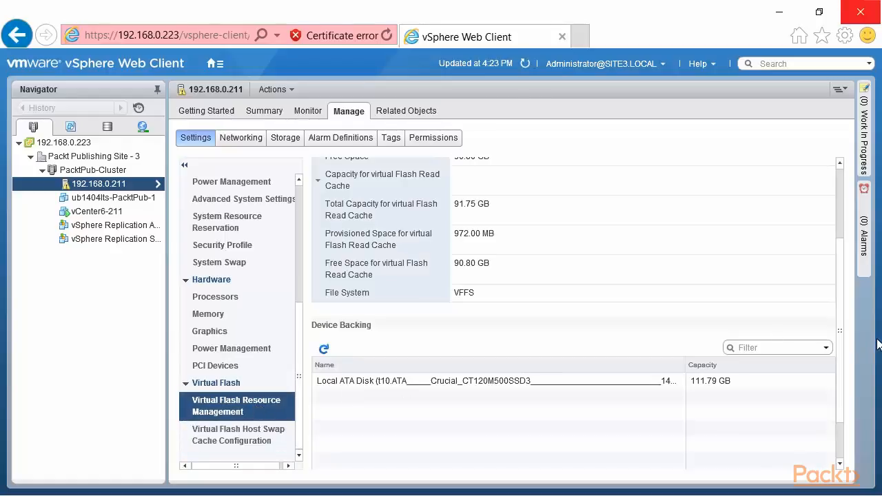
{"action": "left_click_drag", "start_coordinate": [842, 343], "coordinate": [859, 200]}
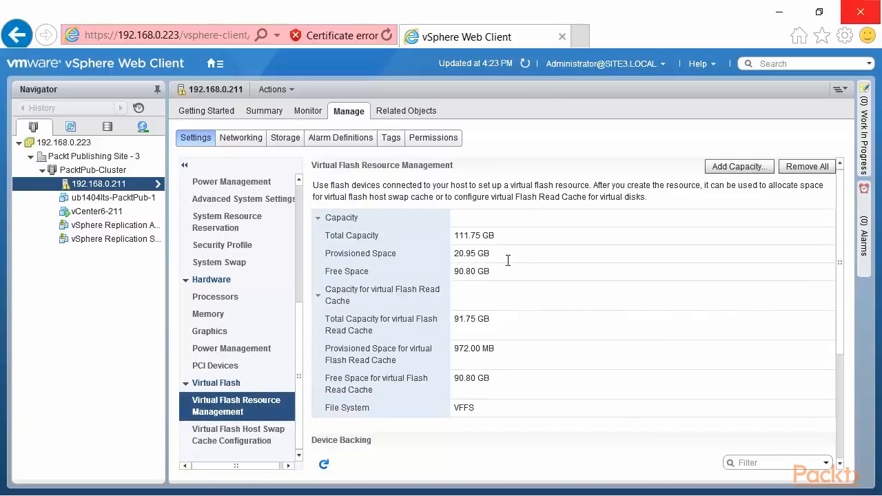
{"action": "left_click_drag", "start_coordinate": [496, 238], "coordinate": [452, 234]}
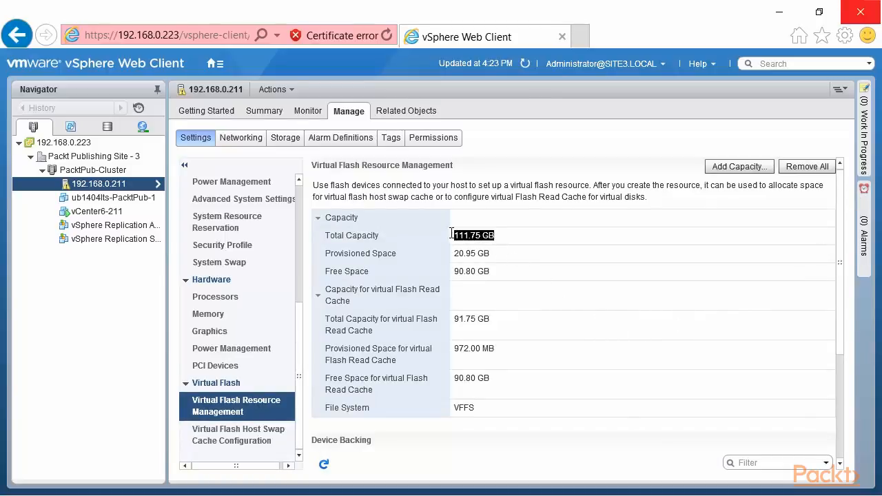
{"action": "left_click_drag", "start_coordinate": [498, 254], "coordinate": [448, 253]}
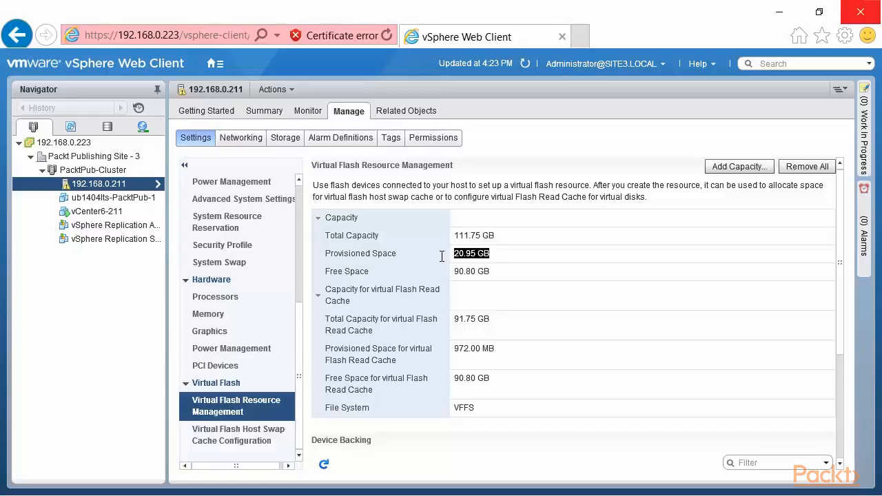
{"action": "left_click_drag", "start_coordinate": [454, 272], "coordinate": [495, 271]}
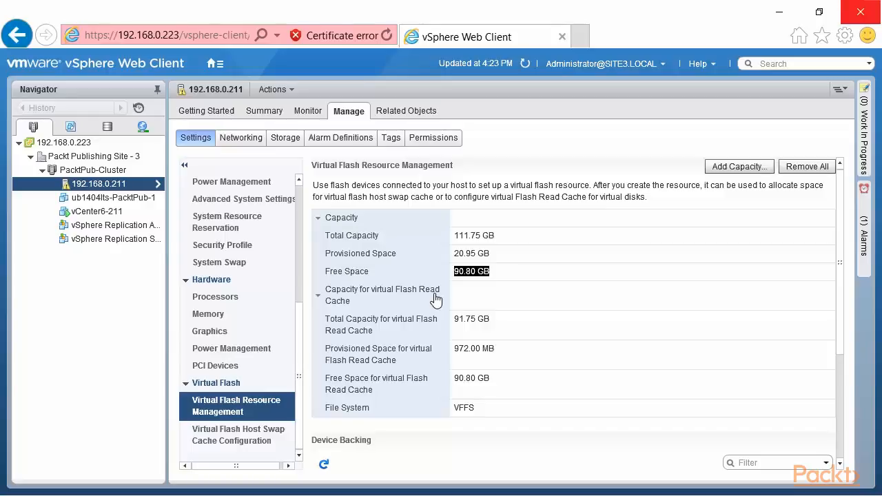
Step: Open the settings of virtual machine ub1404lts-PacktPub-1 and expand Hard disk 1 to find its virtual flash read cache option
{"action": "right_click", "coordinate": [116, 202]}
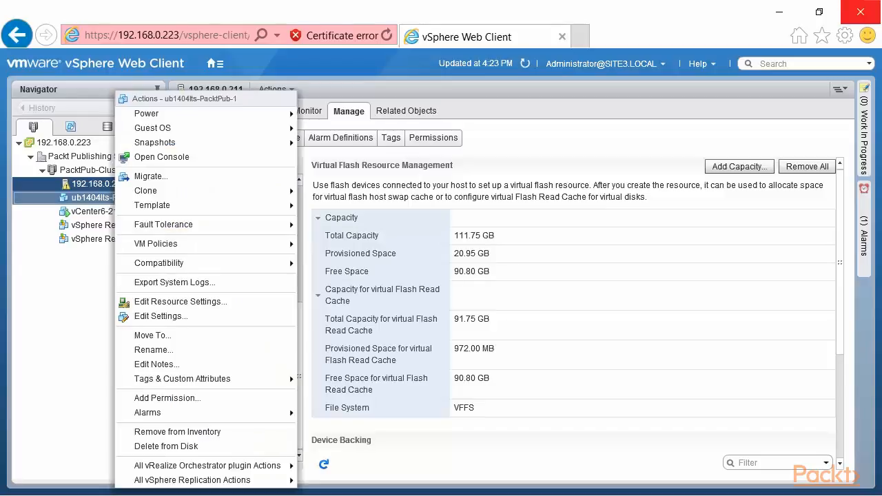
{"action": "left_click", "coordinate": [169, 315]}
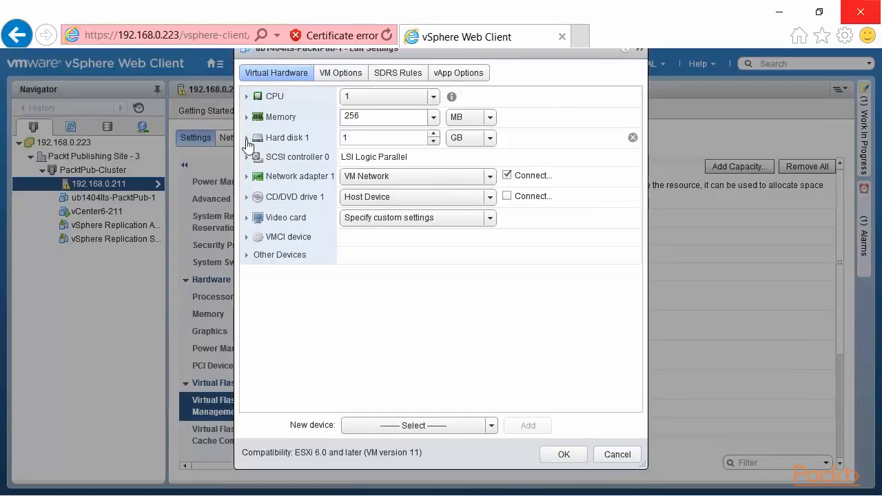
{"action": "left_click", "coordinate": [247, 139]}
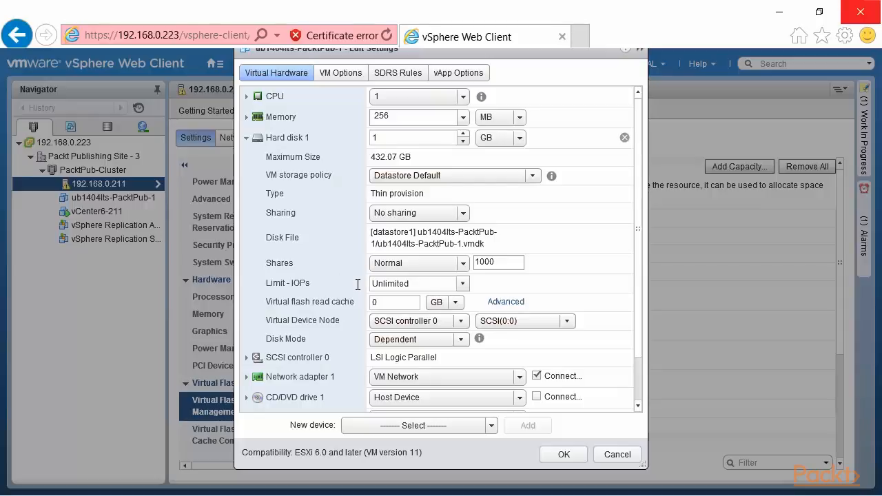
{"action": "left_click_drag", "start_coordinate": [361, 301], "coordinate": [262, 303]}
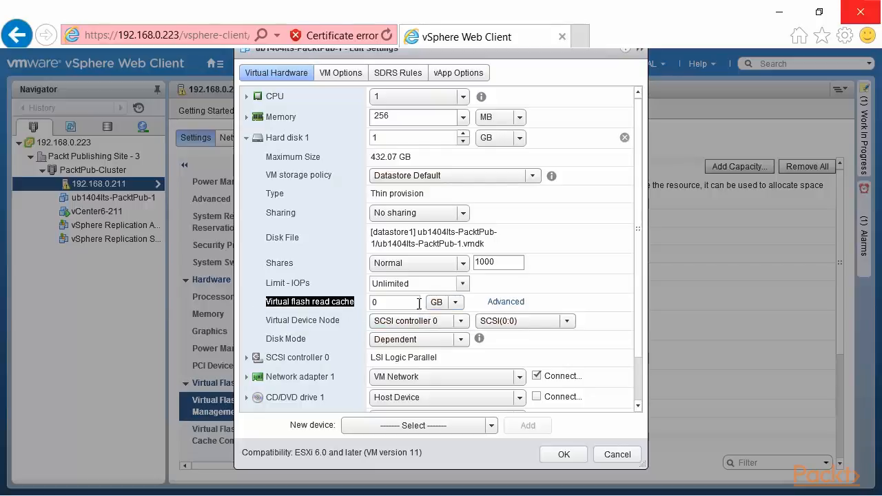
Step: Try virtual flash read cache reservations of 5 GB and 2 GB for Hard disk 1
{"action": "left_click", "coordinate": [383, 303]}
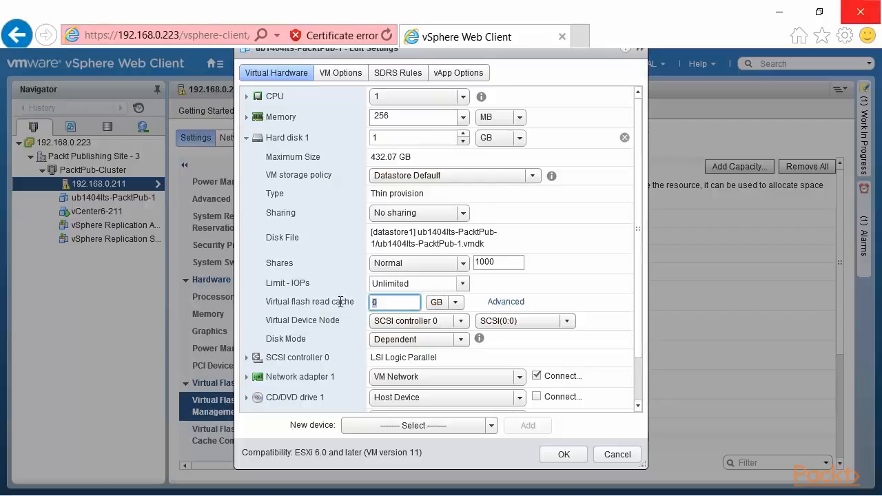
{"action": "type", "text": "5"}
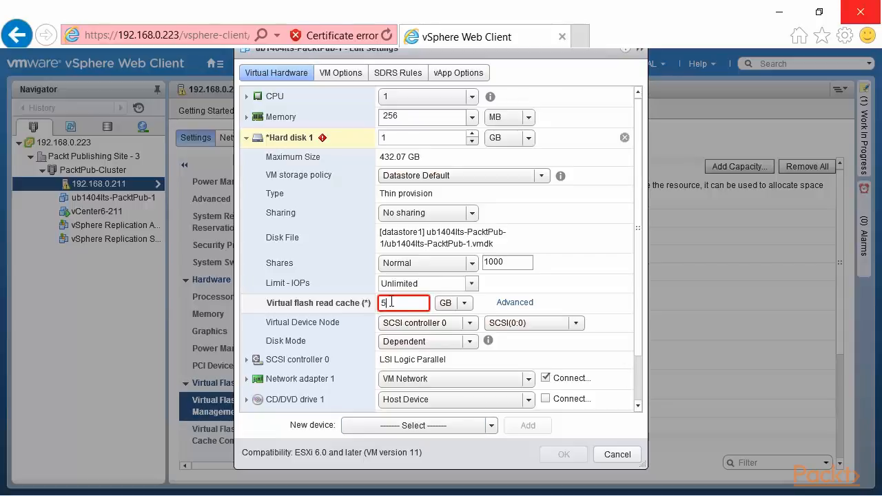
{"action": "mouse_move", "coordinate": [391, 301]}
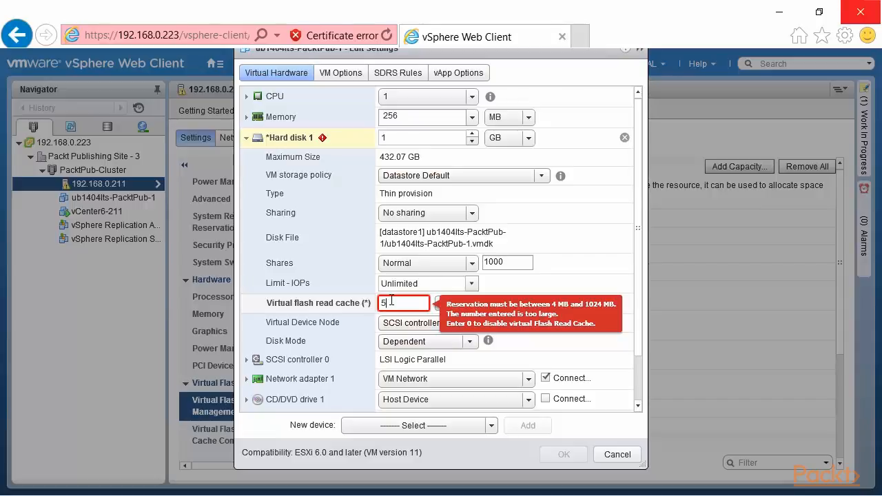
{"action": "key", "text": "BackSpace"}
{"action": "type", "text": "2"}
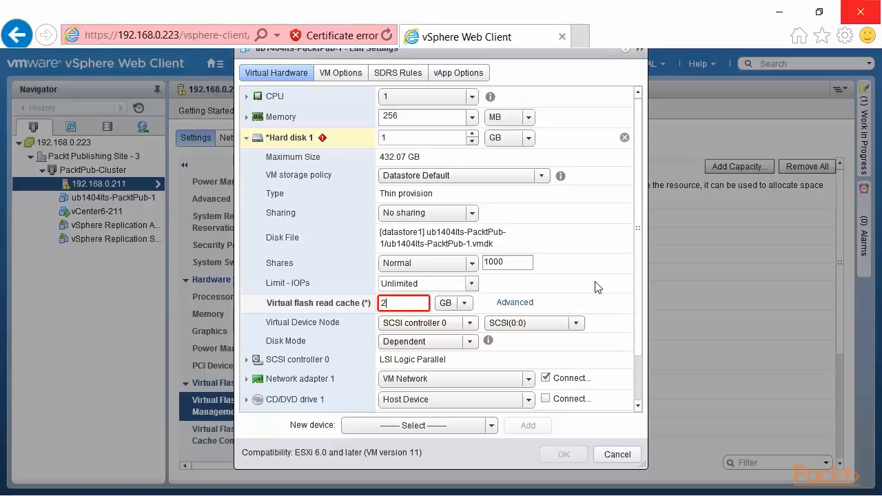
Step: Examine the advanced virtual flash read cache settings, including the available block sizes, and leave them without making changes
{"action": "left_click", "coordinate": [513, 303]}
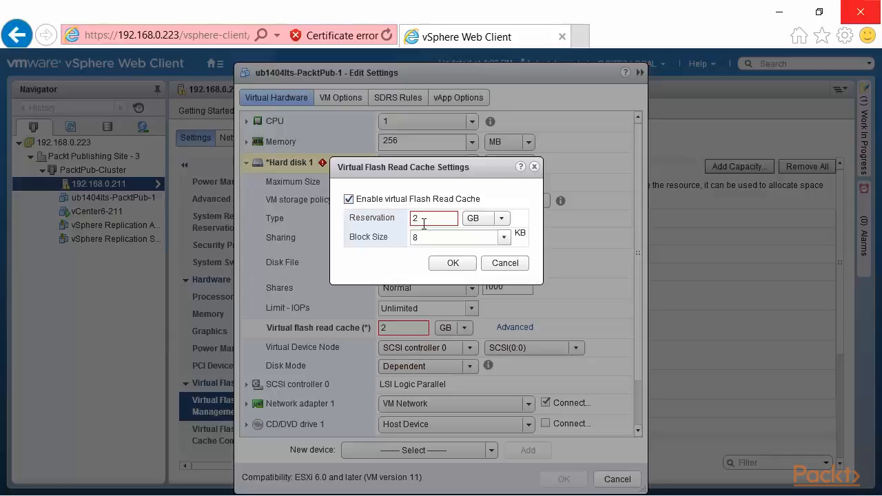
{"action": "mouse_move", "coordinate": [424, 224]}
{"action": "left_click", "coordinate": [505, 237]}
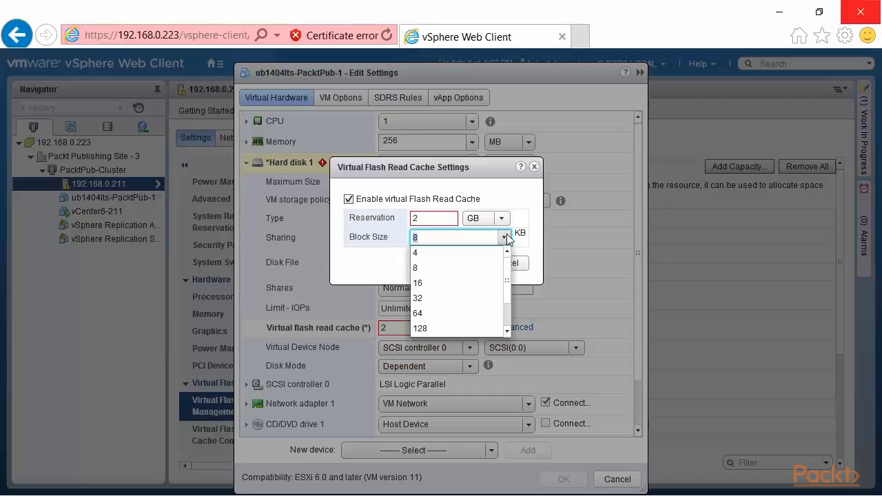
{"action": "left_click", "coordinate": [358, 268]}
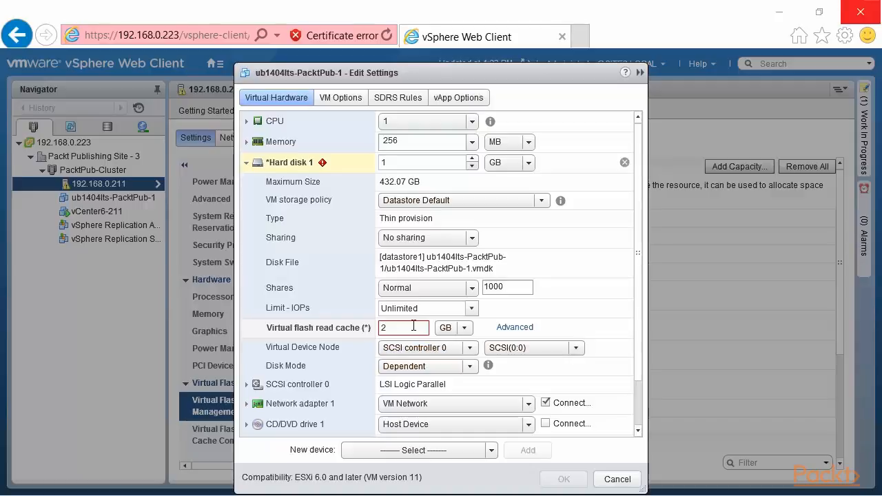
Step: Set the virtual flash read cache of Hard disk 1 to 512 MB
{"action": "mouse_move", "coordinate": [414, 325]}
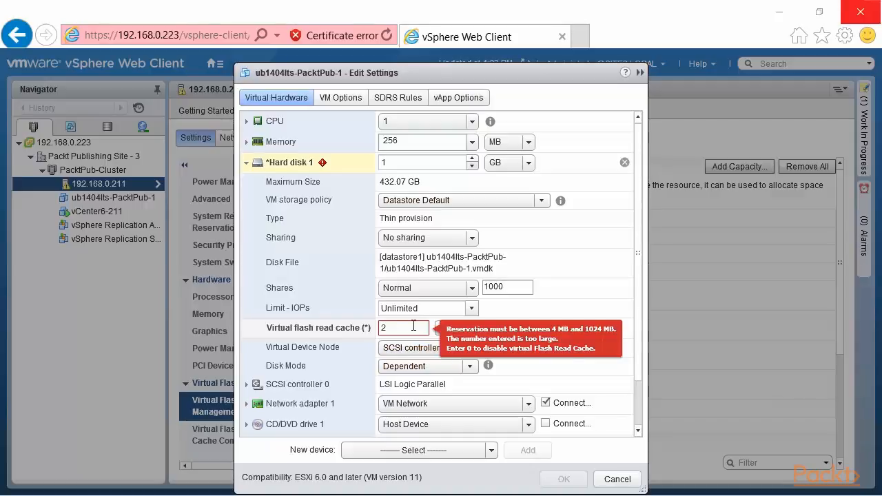
{"action": "double_click", "coordinate": [413, 327]}
{"action": "type", "text": "500"}
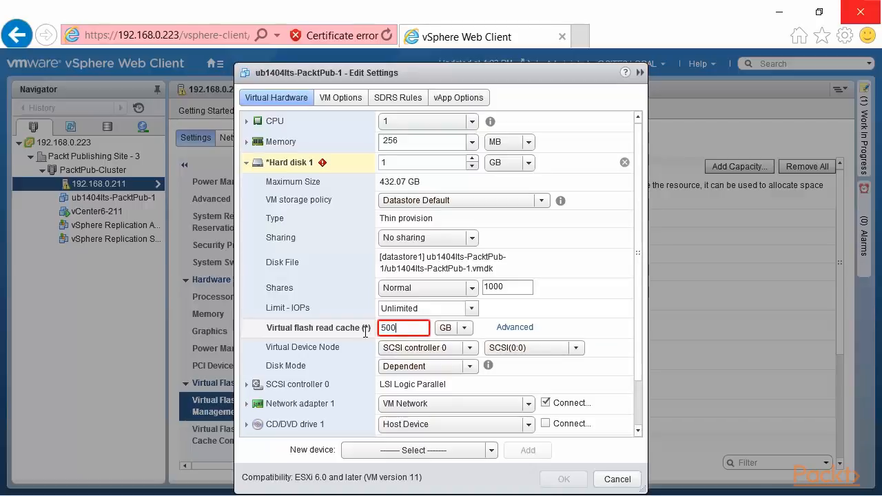
{"action": "left_click", "coordinate": [447, 328]}
{"action": "left_click", "coordinate": [452, 343]}
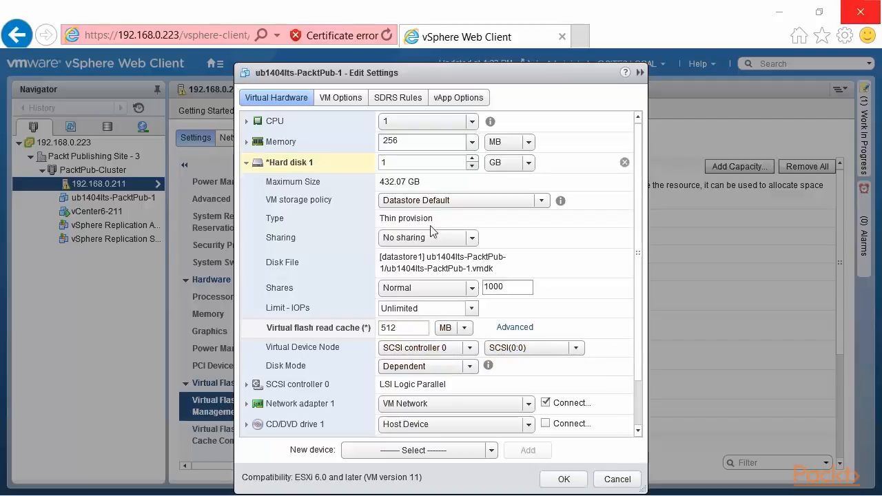
Step: Save the settings of virtual machine ub1404lts-PacktPub-1 and power it on
{"action": "left_click", "coordinate": [564, 480]}
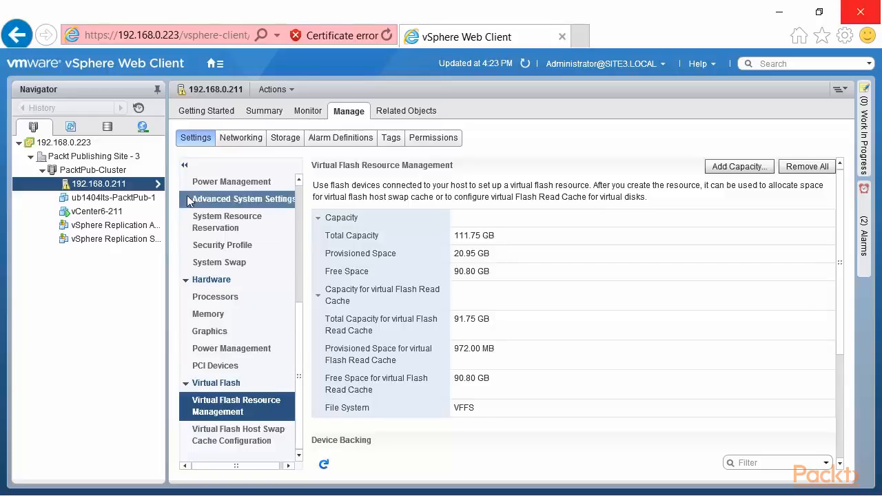
{"action": "right_click", "coordinate": [119, 198]}
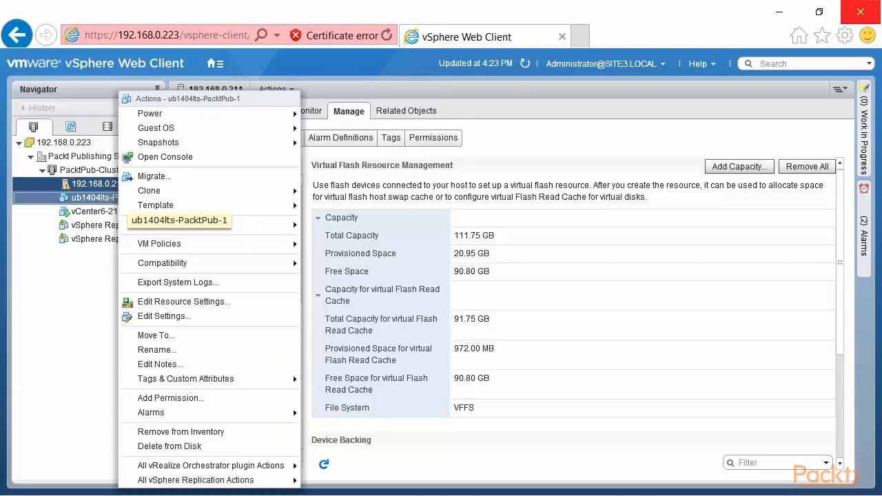
{"action": "mouse_move", "coordinate": [265, 114]}
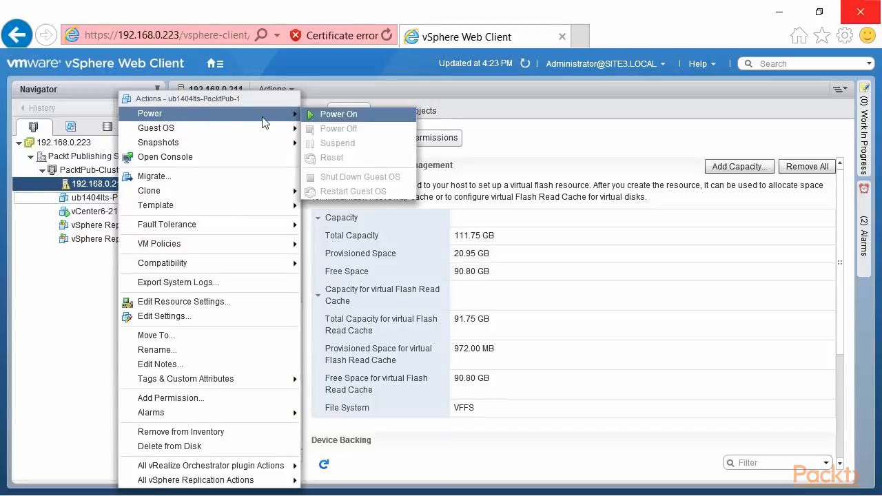
{"action": "left_click", "coordinate": [308, 115]}
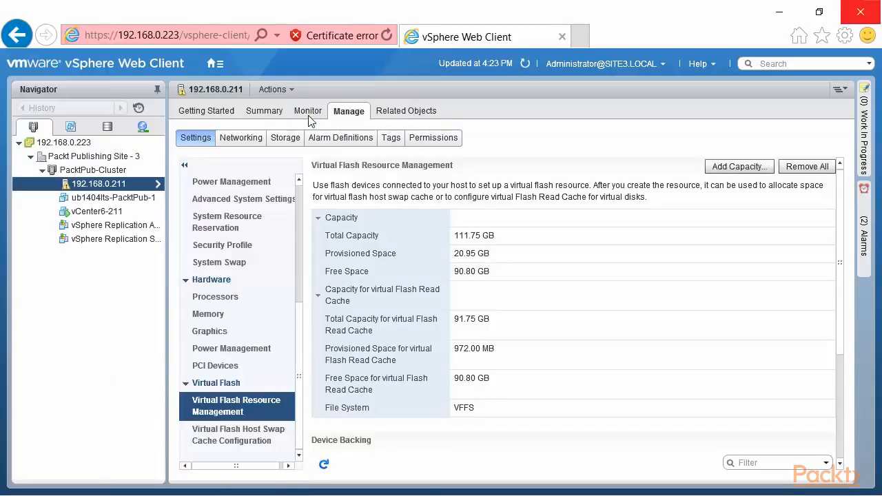
Step: Open the console of ub1404lts-PacktPub-1 to check its boot, and return to the vSphere Web Client page
{"action": "right_click", "coordinate": [124, 206]}
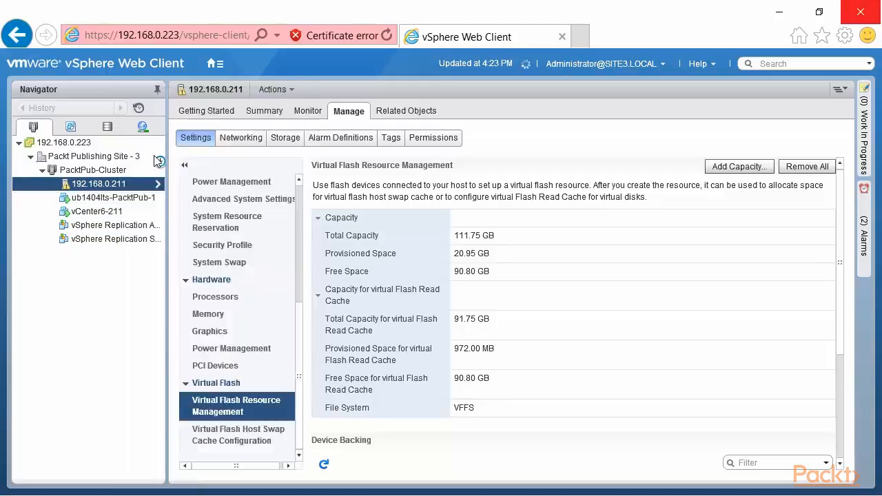
{"action": "left_click", "coordinate": [155, 158]}
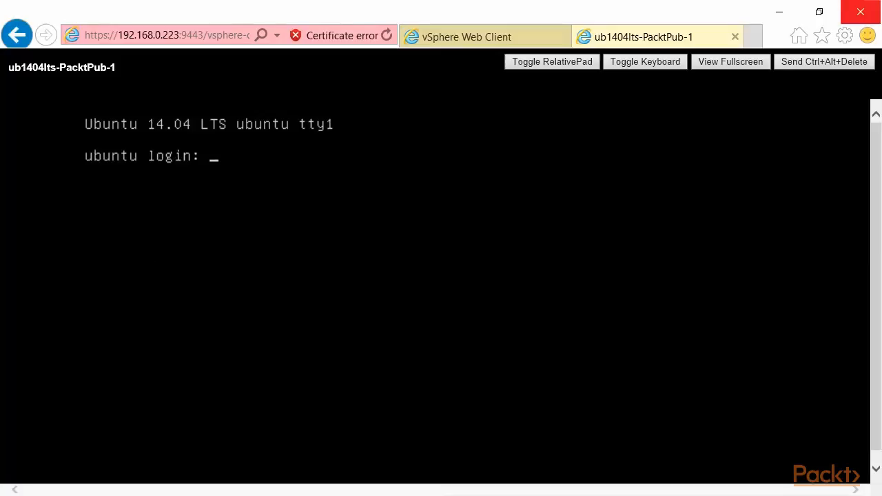
{"action": "left_click", "coordinate": [498, 37]}
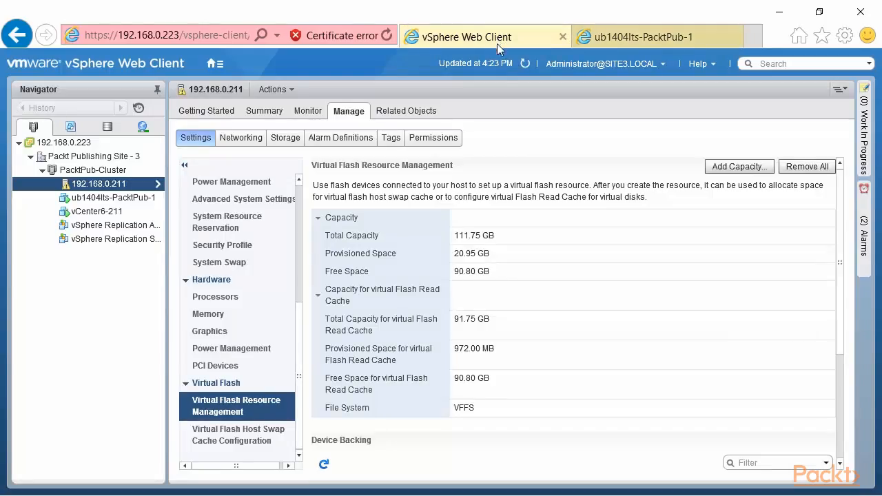
Step: Refresh the client and examine the virtual flash resource capacity and device backing of host 192.168.0.211
{"action": "left_click", "coordinate": [525, 65]}
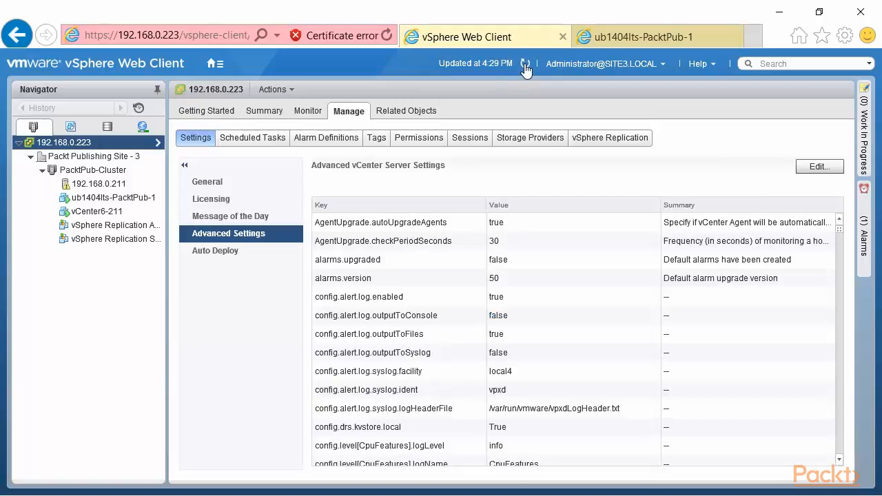
{"action": "left_click", "coordinate": [99, 183]}
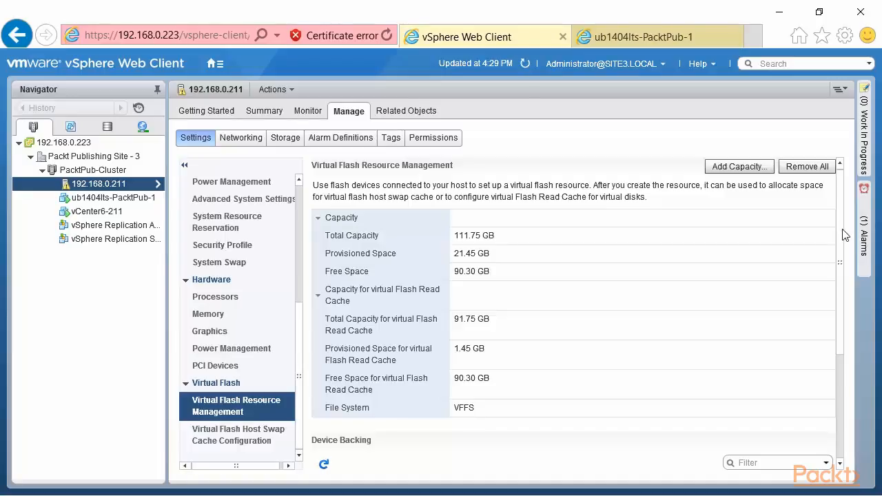
{"action": "scroll", "coordinate": [835, 241], "scroll_direction": "down", "scroll_amount": 3}
{"action": "scroll", "coordinate": [832, 248], "scroll_direction": "up", "scroll_amount": 3}
Step: Set the virtual flash host swap cache of host 192.168.0.211 to 10 GB
{"action": "left_click", "coordinate": [238, 427]}
{"action": "left_click", "coordinate": [813, 167]}
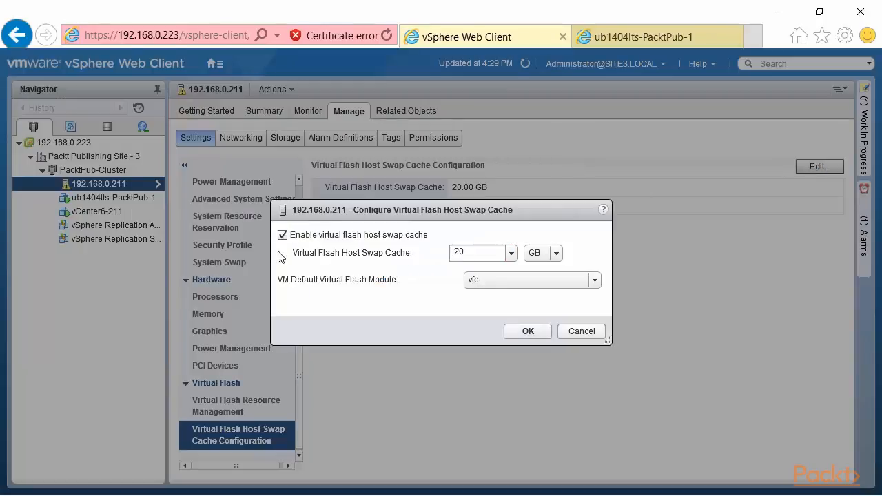
{"action": "left_click", "coordinate": [472, 254]}
{"action": "left_click_drag", "start_coordinate": [472, 254], "coordinate": [423, 250]}
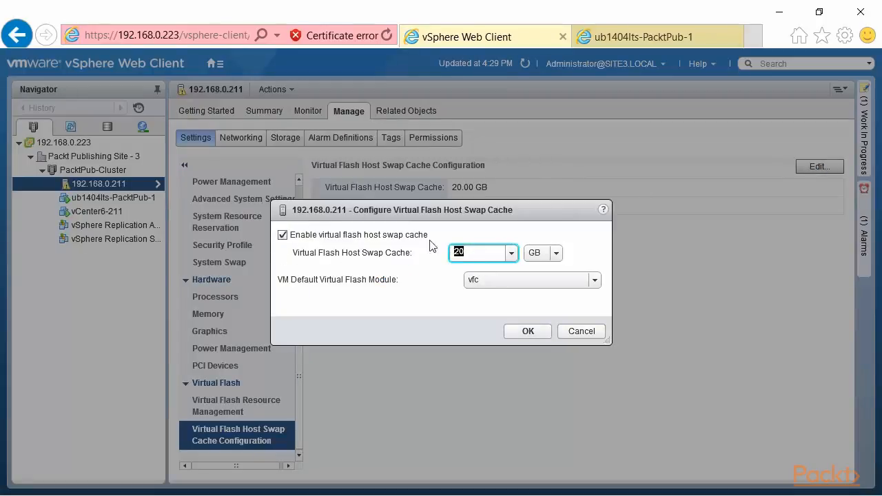
{"action": "type", "text": "10"}
{"action": "left_click", "coordinate": [526, 331]}
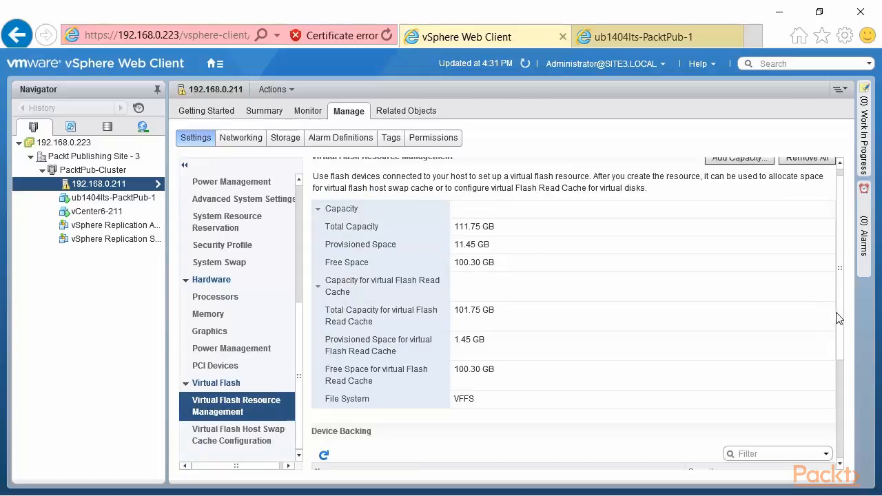
Step: Try to remove the entire virtual flash resource from host 192.168.0.211 and erase its associated drives
{"action": "left_click_drag", "start_coordinate": [840, 315], "coordinate": [842, 238]}
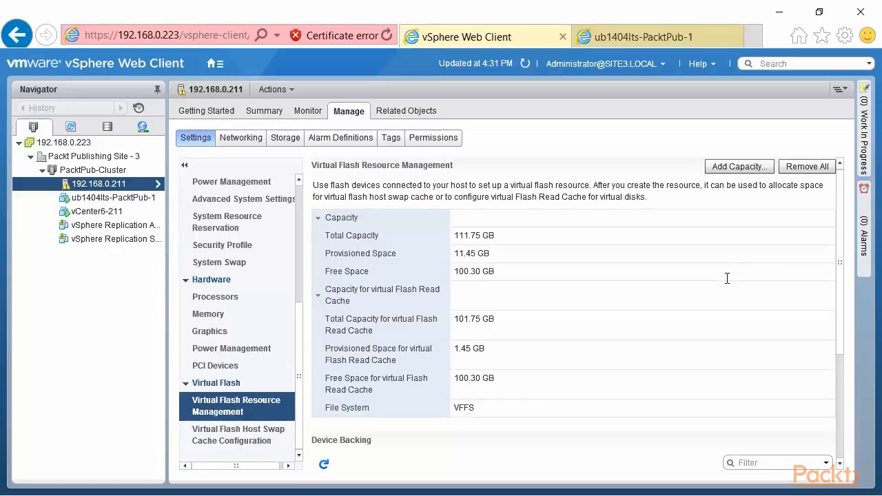
{"action": "left_click", "coordinate": [806, 168]}
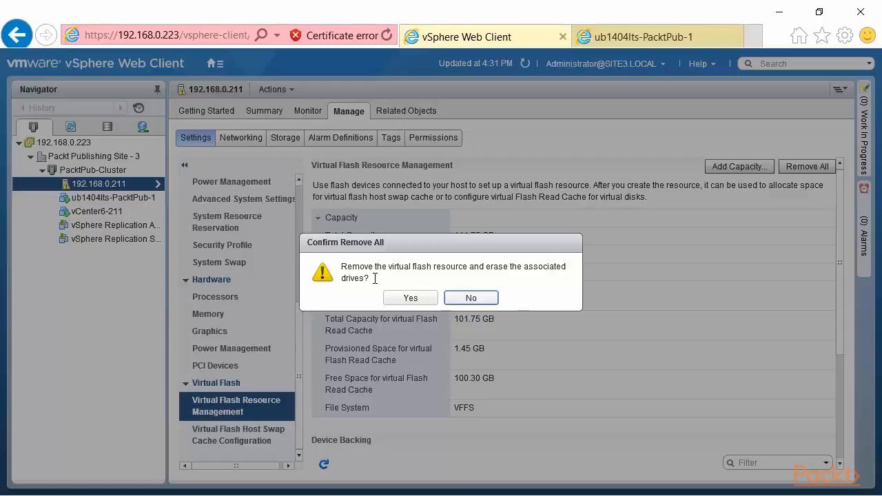
{"action": "left_click", "coordinate": [407, 298]}
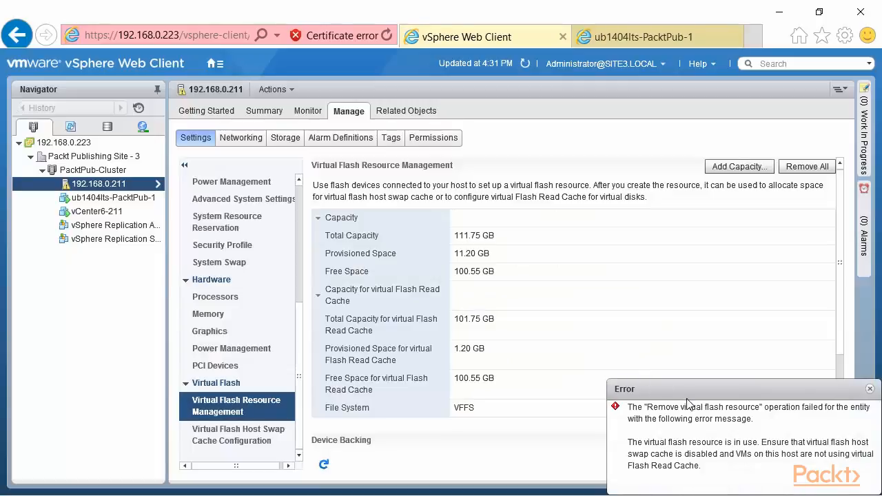
{"action": "left_click_drag", "start_coordinate": [730, 384], "coordinate": [417, 206]}
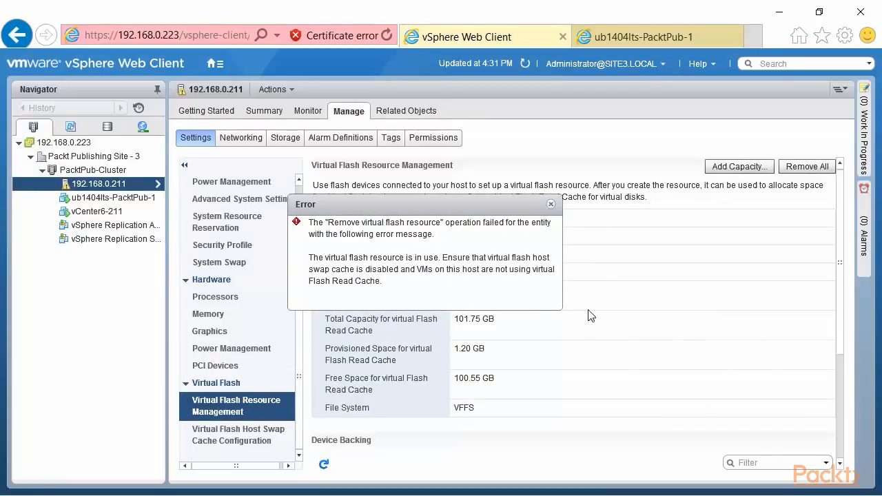
{"action": "left_click_drag", "start_coordinate": [310, 258], "coordinate": [439, 256]}
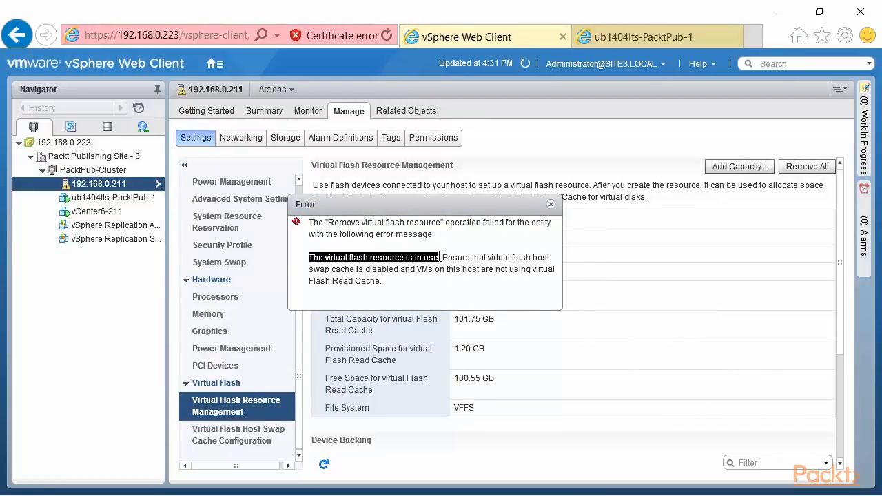
{"action": "left_click", "coordinate": [550, 206]}
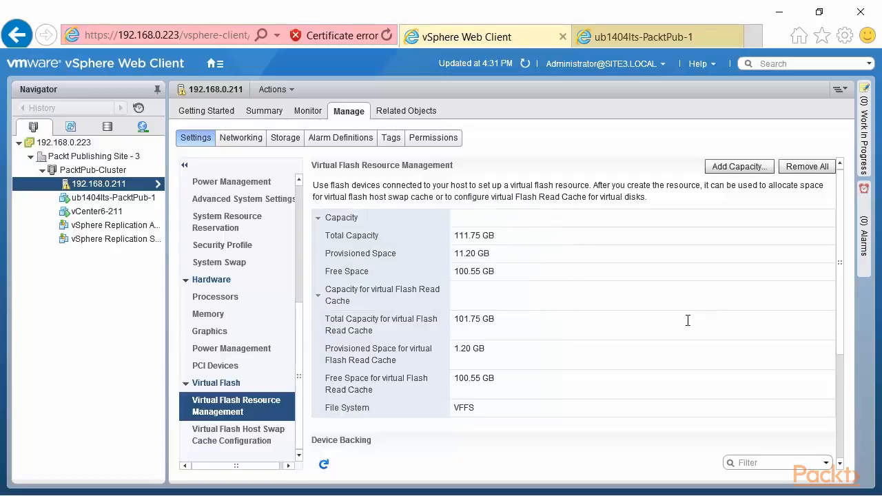
Step: Set the virtual flash read cache of Hard disk 1 on ub1404lts-PacktPub-1 to 0 MB
{"action": "right_click", "coordinate": [105, 196]}
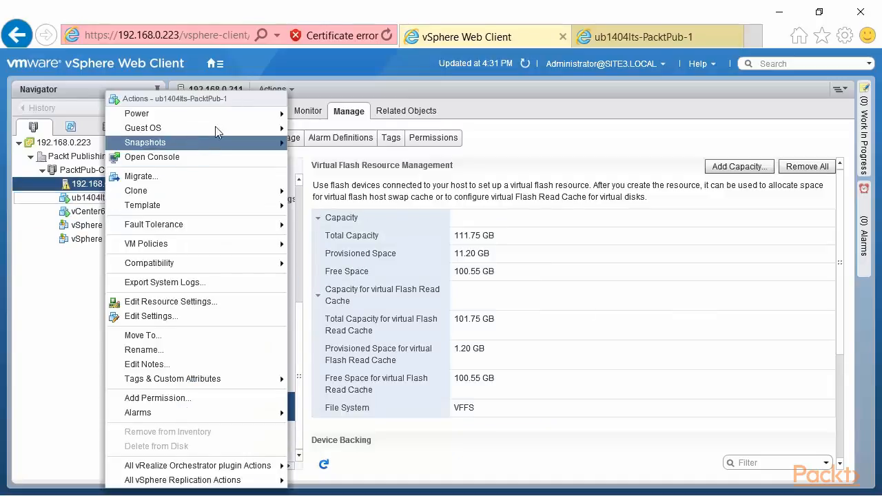
{"action": "left_click", "coordinate": [142, 314]}
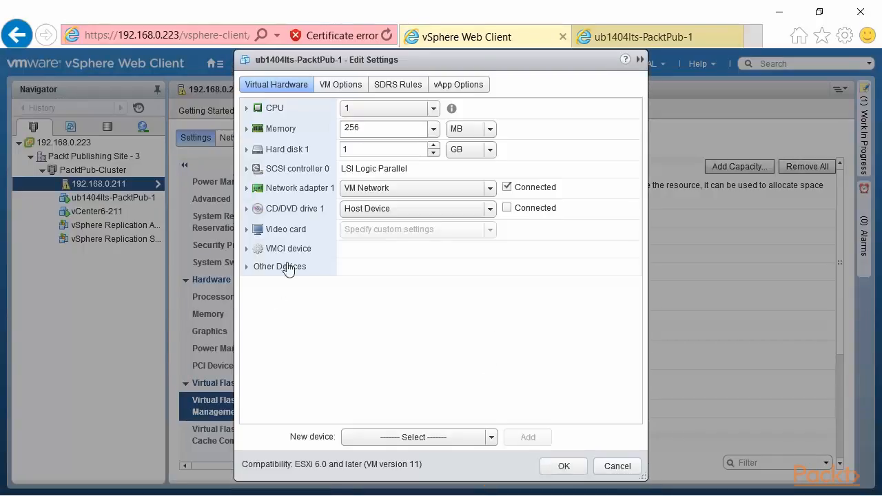
{"action": "left_click", "coordinate": [246, 150]}
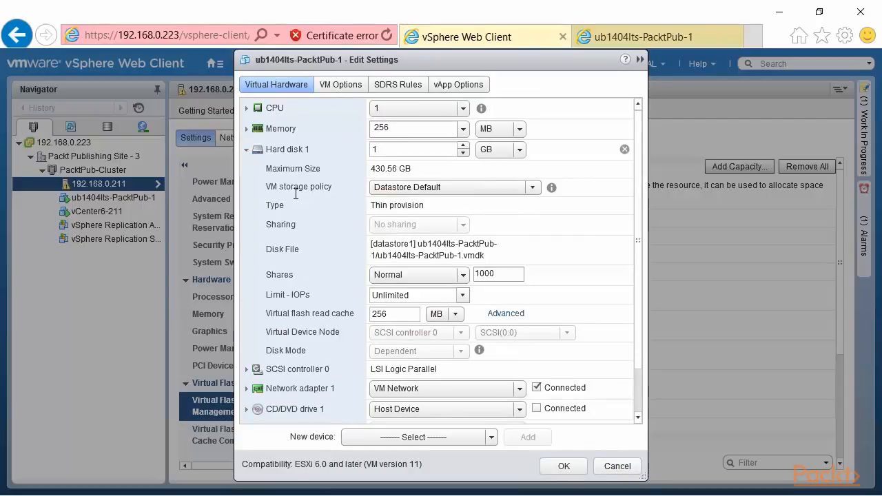
{"action": "left_click_drag", "start_coordinate": [399, 315], "coordinate": [308, 315]}
{"action": "type", "text": "0"}
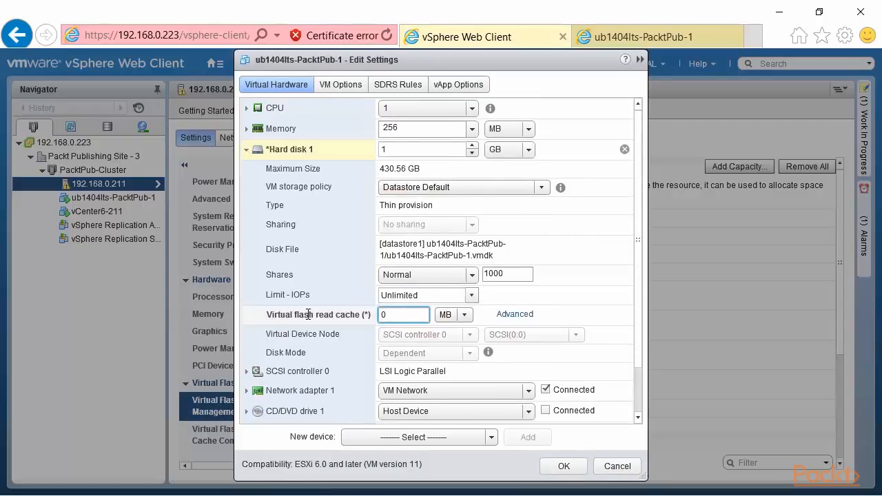
{"action": "left_click", "coordinate": [563, 466]}
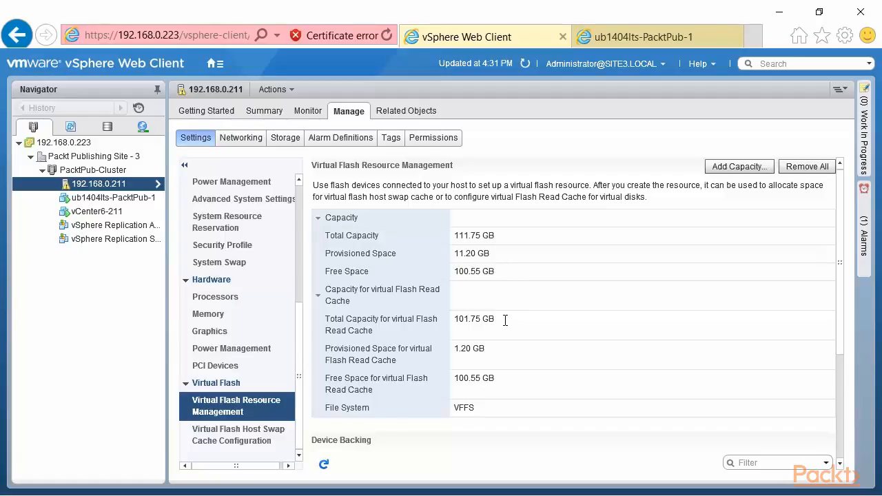
Step: Try again to remove all virtual flash resources from the host and read what the removal requires
{"action": "left_click", "coordinate": [807, 168]}
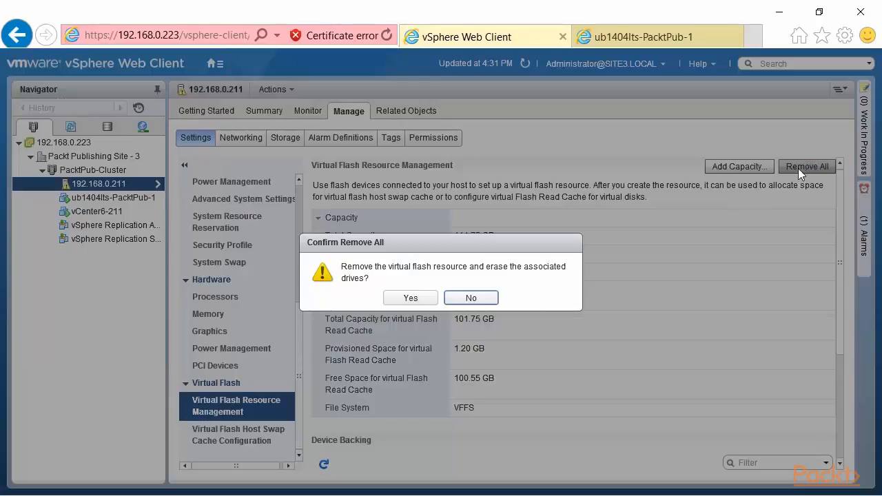
{"action": "left_click", "coordinate": [412, 298]}
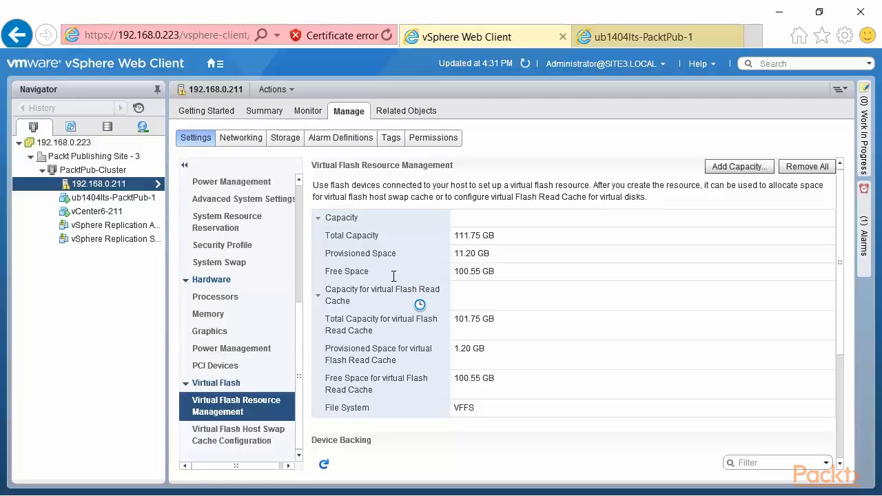
{"action": "left_click", "coordinate": [69, 142]}
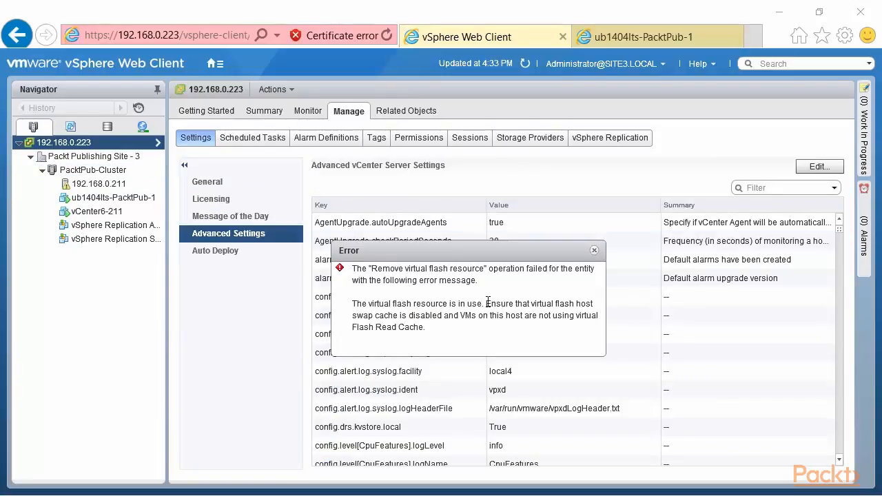
{"action": "left_click_drag", "start_coordinate": [485, 303], "coordinate": [354, 301]}
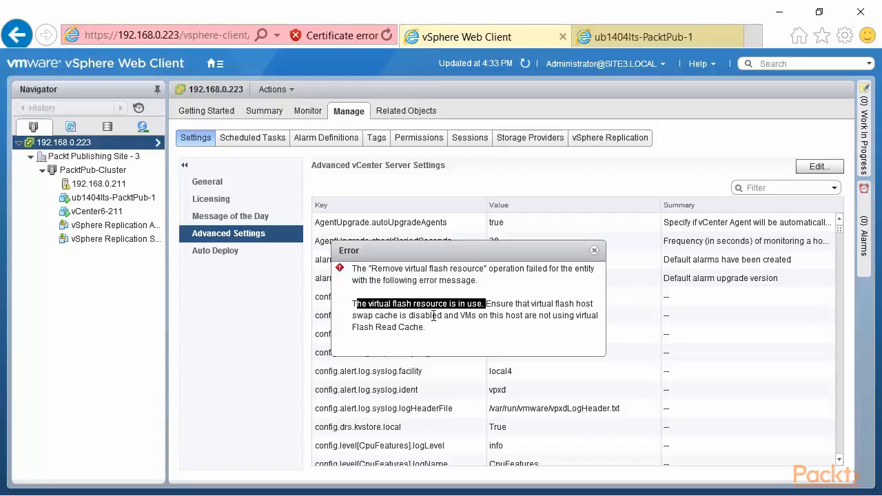
{"action": "left_click", "coordinate": [487, 303]}
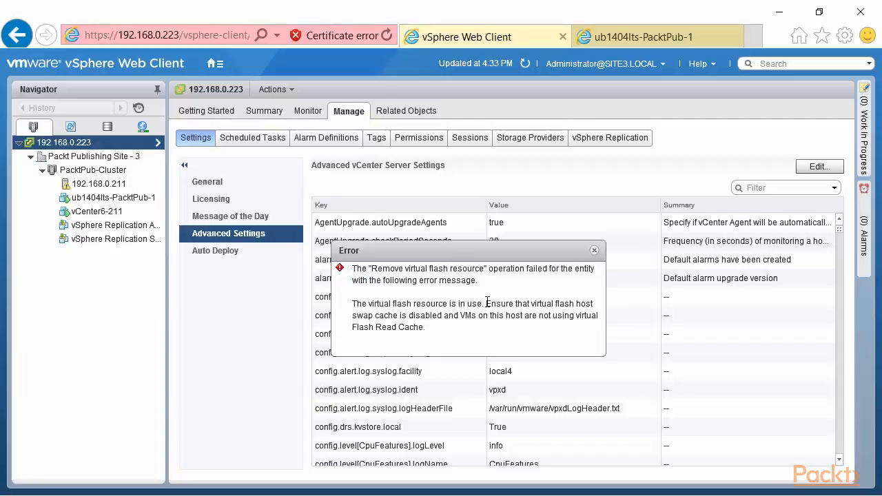
{"action": "left_click_drag", "start_coordinate": [487, 303], "coordinate": [441, 321]}
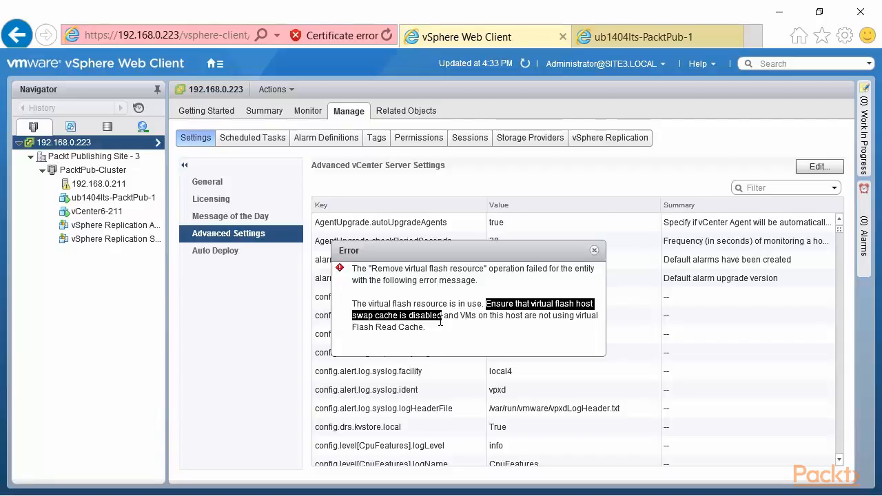
Step: Disable the virtual flash host swap cache on host 192.168.0.211
{"action": "left_click", "coordinate": [131, 183]}
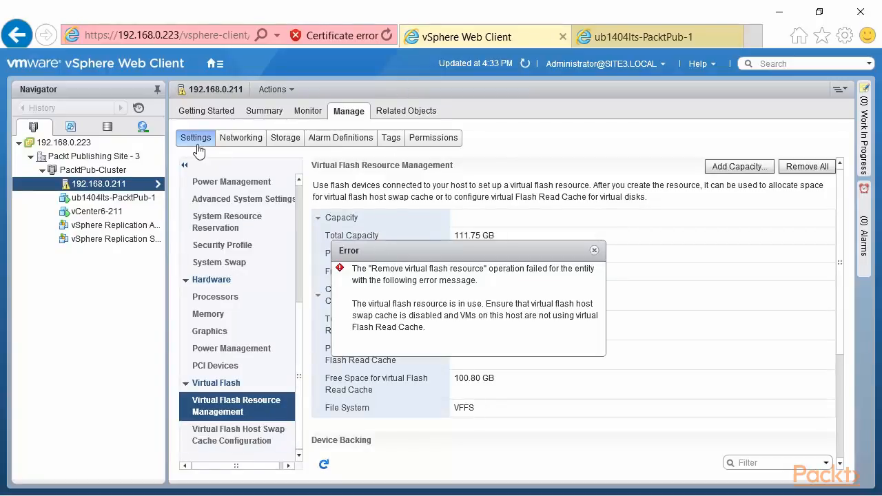
{"action": "left_click", "coordinate": [245, 434]}
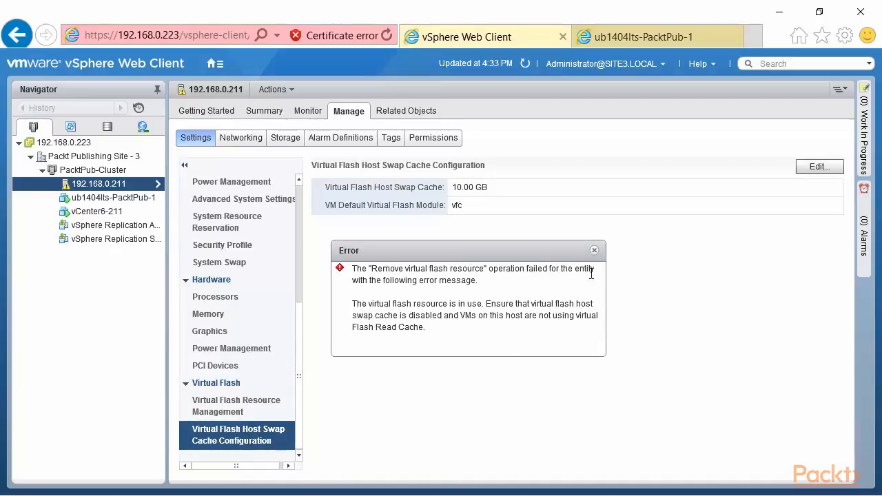
{"action": "left_click", "coordinate": [593, 251]}
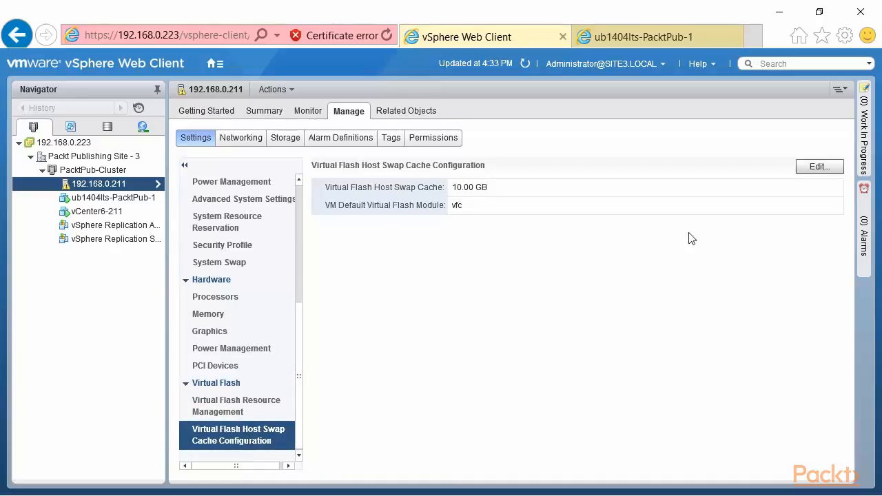
{"action": "left_click", "coordinate": [812, 170]}
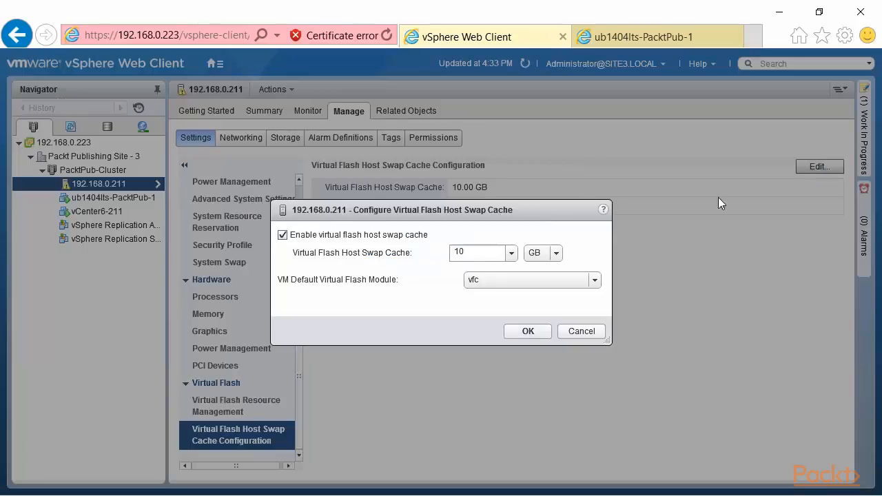
{"action": "left_click", "coordinate": [282, 235]}
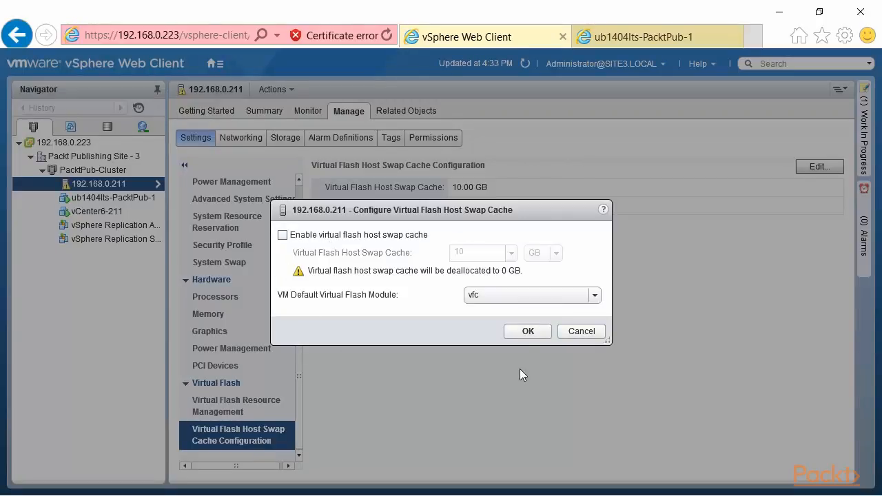
{"action": "left_click", "coordinate": [528, 331]}
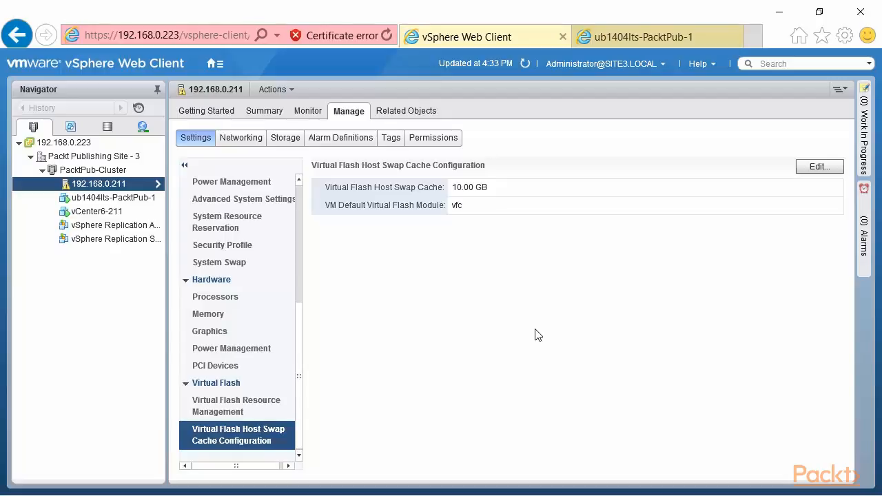
Step: Remove the entire virtual flash resource from host 192.168.0.211, erase its associated drives, and refresh the host's resource view
{"action": "left_click", "coordinate": [241, 409]}
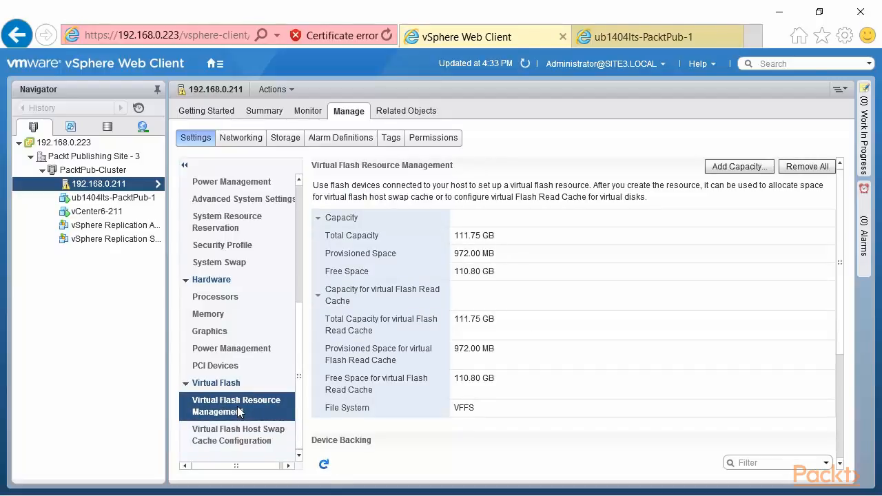
{"action": "left_click", "coordinate": [799, 167]}
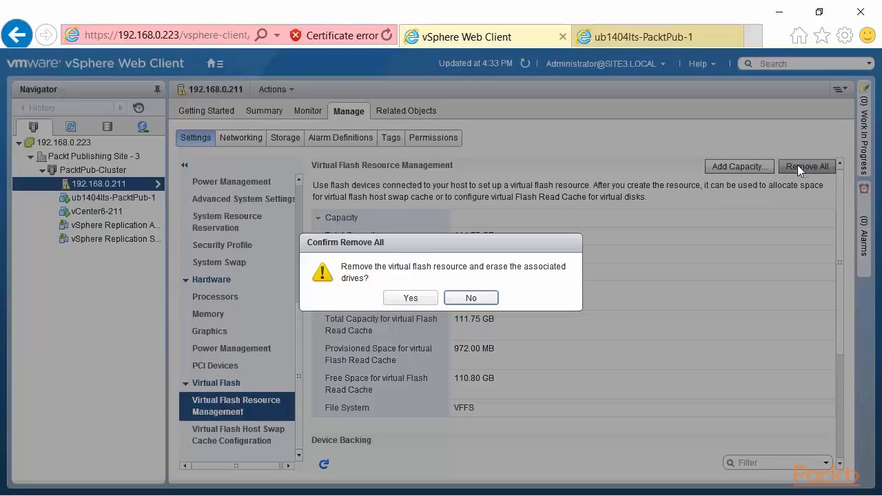
{"action": "left_click", "coordinate": [408, 299]}
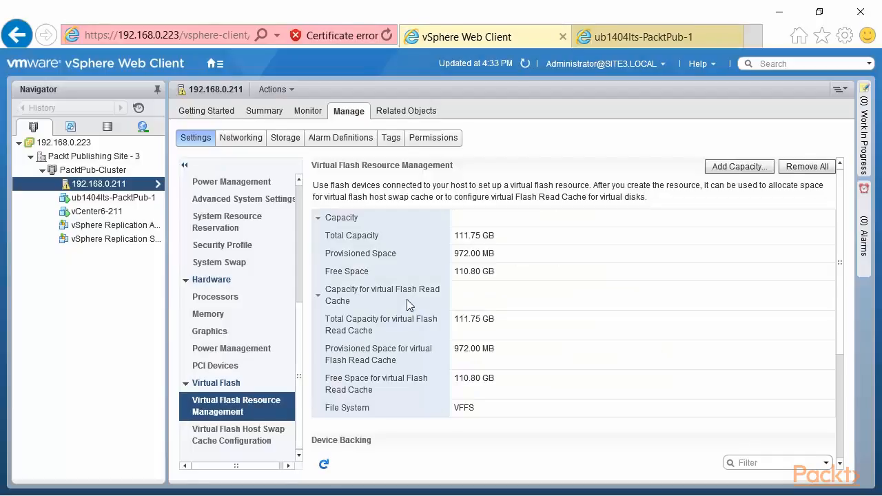
{"action": "left_click", "coordinate": [525, 62]}
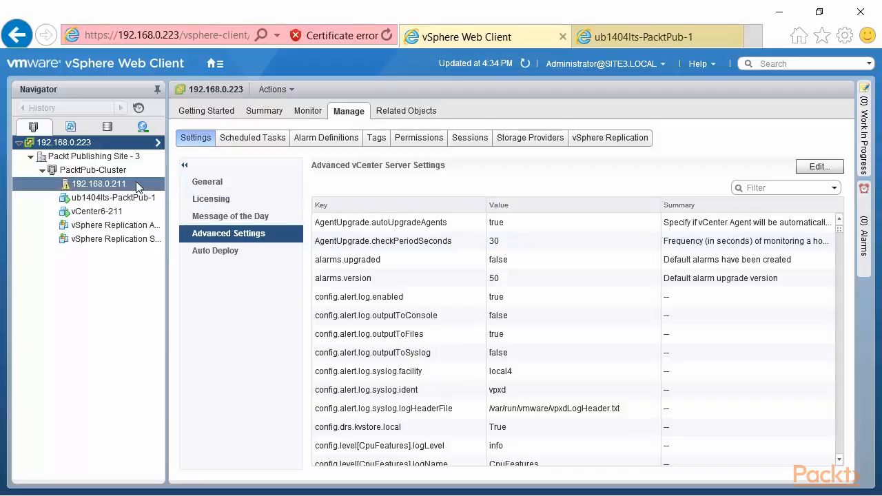
{"action": "left_click", "coordinate": [137, 184]}
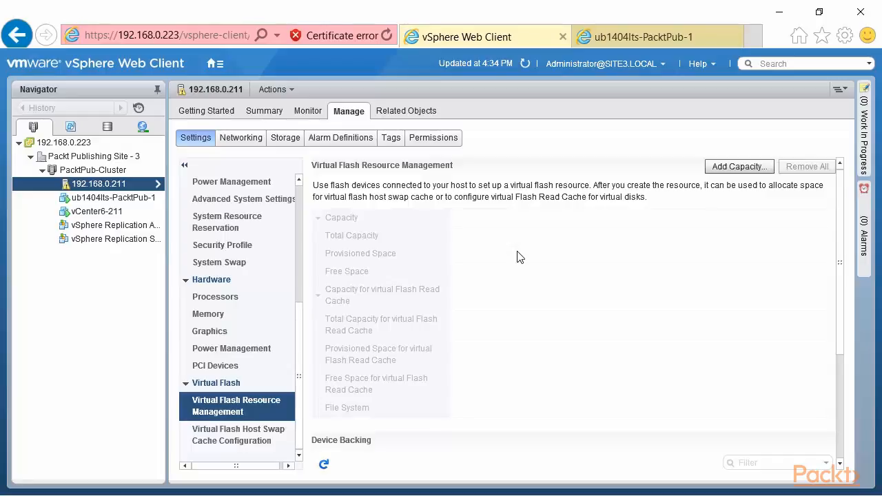
Step: Start adding flash capacity to the virtual flash resource on host 192.168.0.211
{"action": "left_click", "coordinate": [753, 172]}
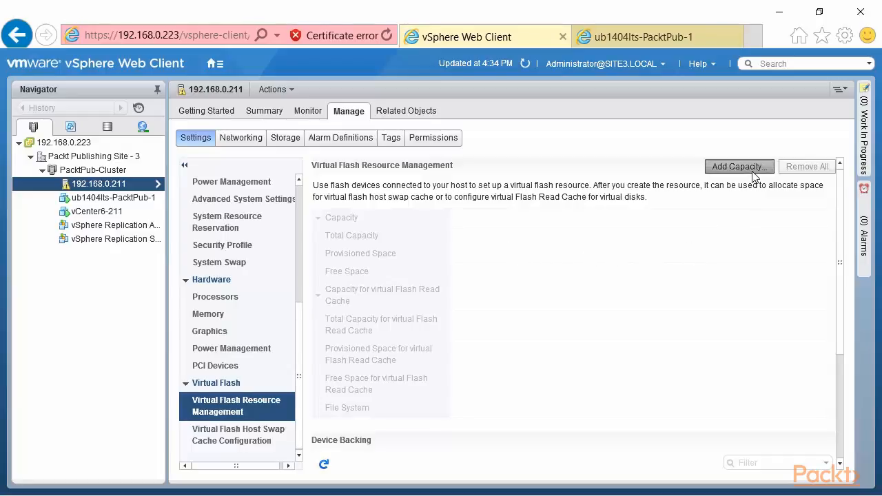